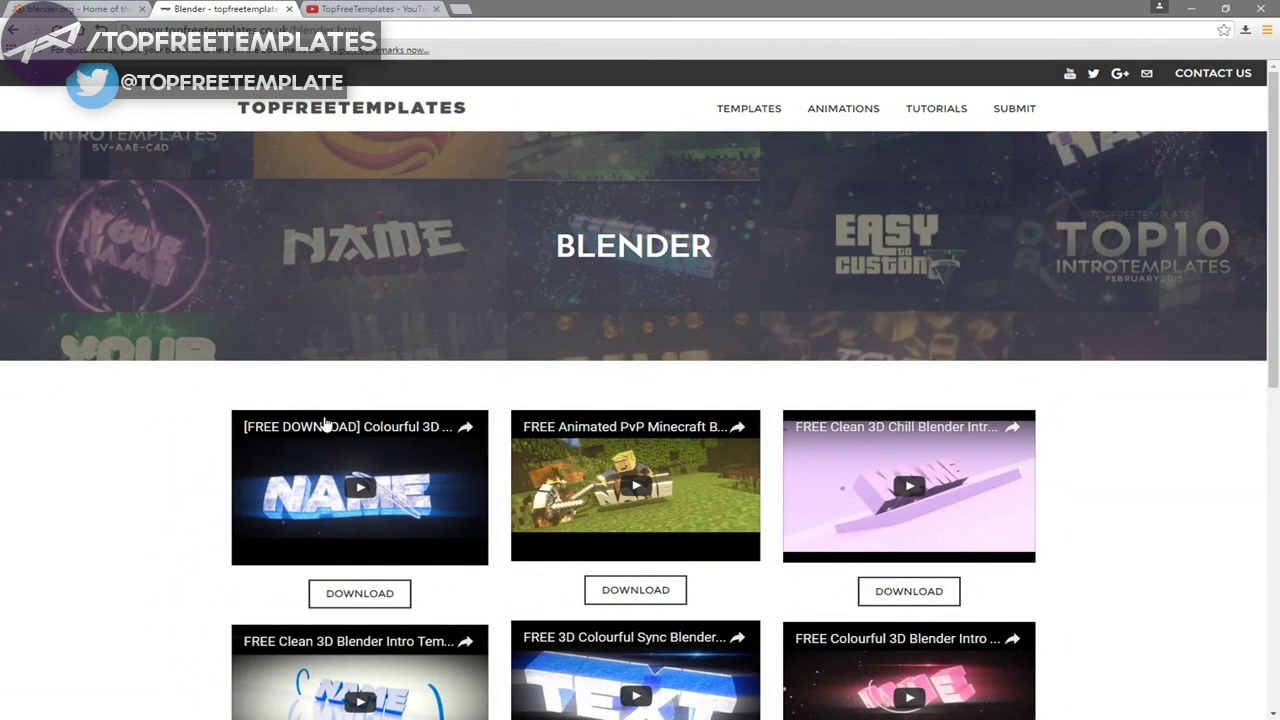
# - Browse the Blender intro templates on the TopFreeTemplates website and its YouTube channel
pyautogui.scroll(-4, 240, 497)
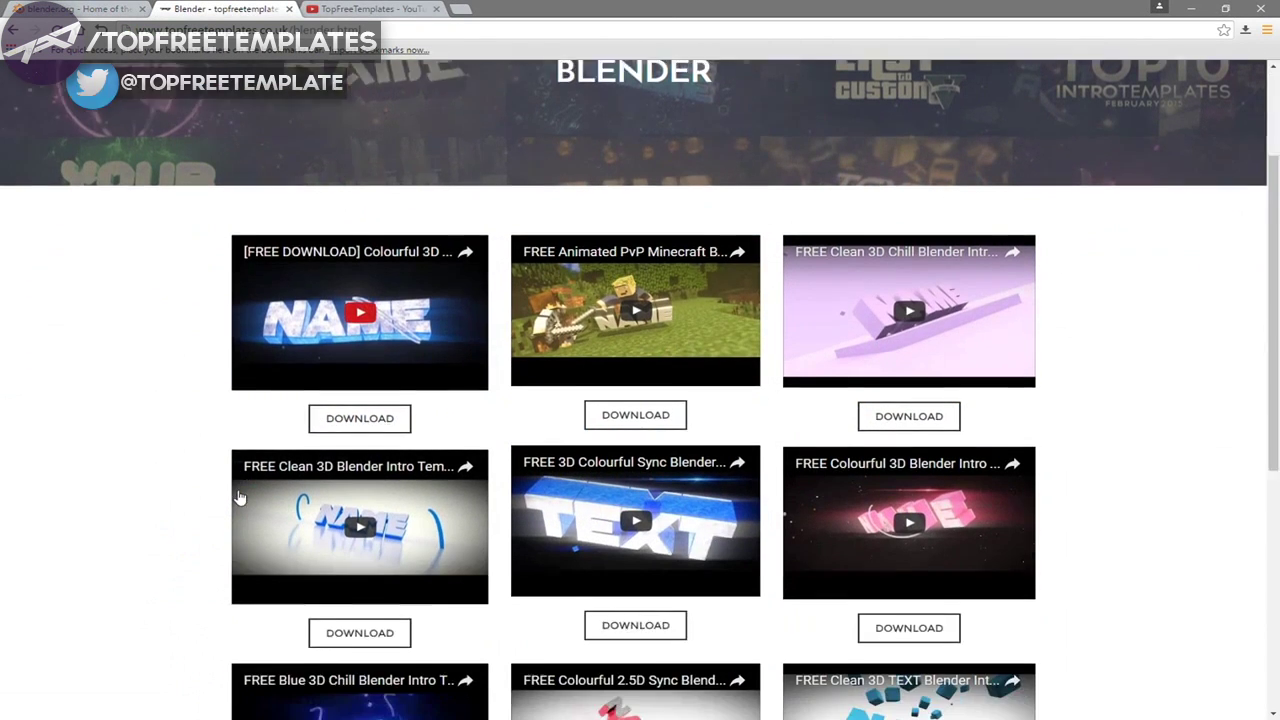
pyautogui.click(365, 12)
pyautogui.scroll(-5, 617, 330)
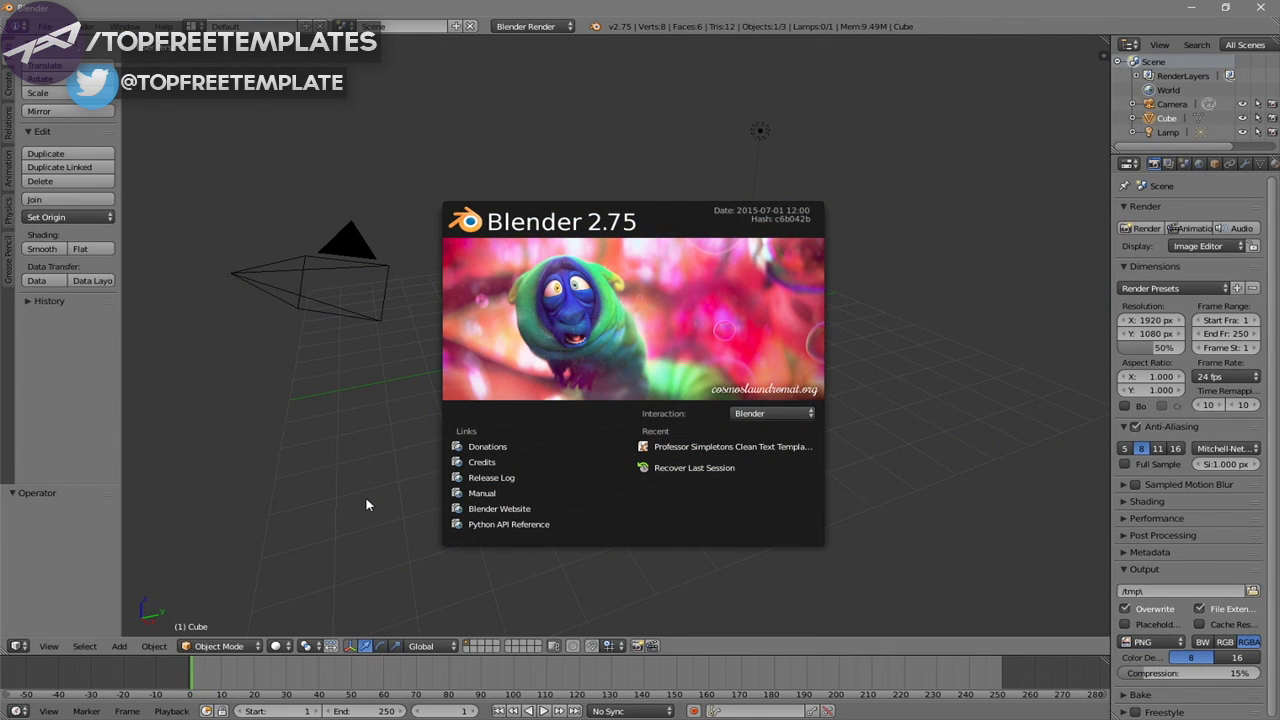
# - In Blender, open Professor Simpletons Clean Text Template.blend from the Blender Intros folder on the Desktop
pyautogui.click(48, 28)
pyautogui.click(75, 58)
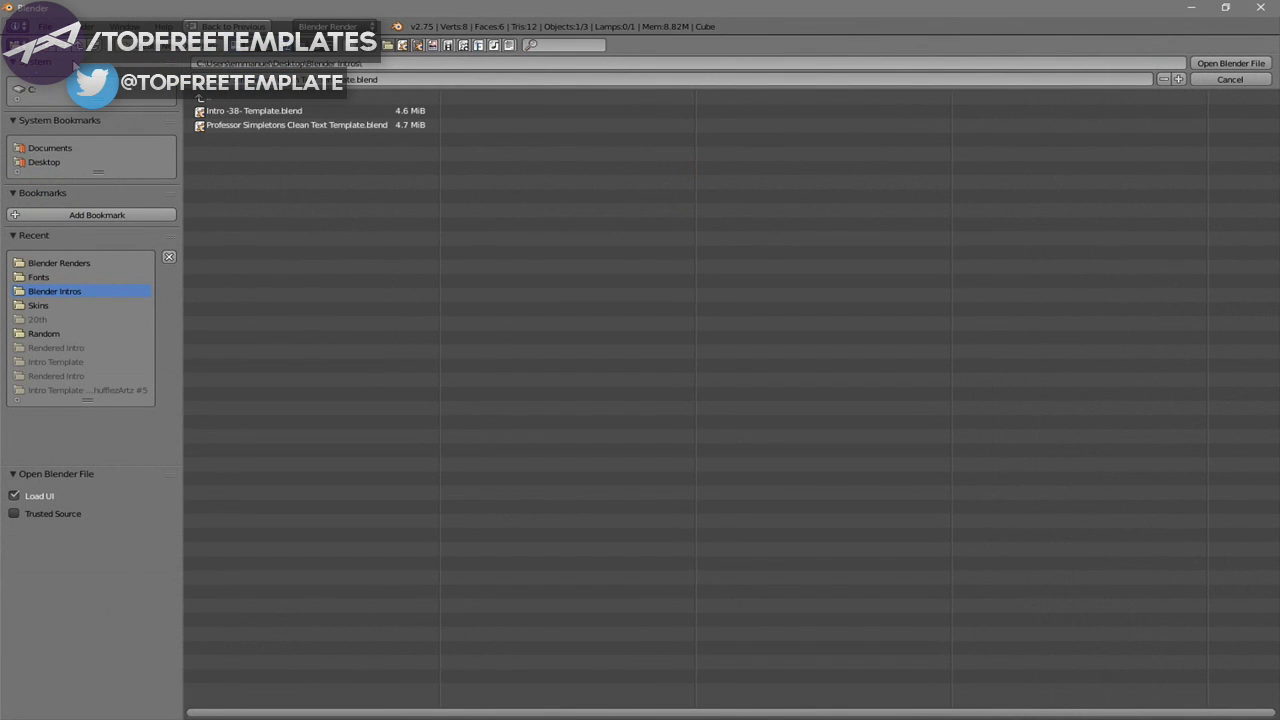
pyautogui.click(31, 165)
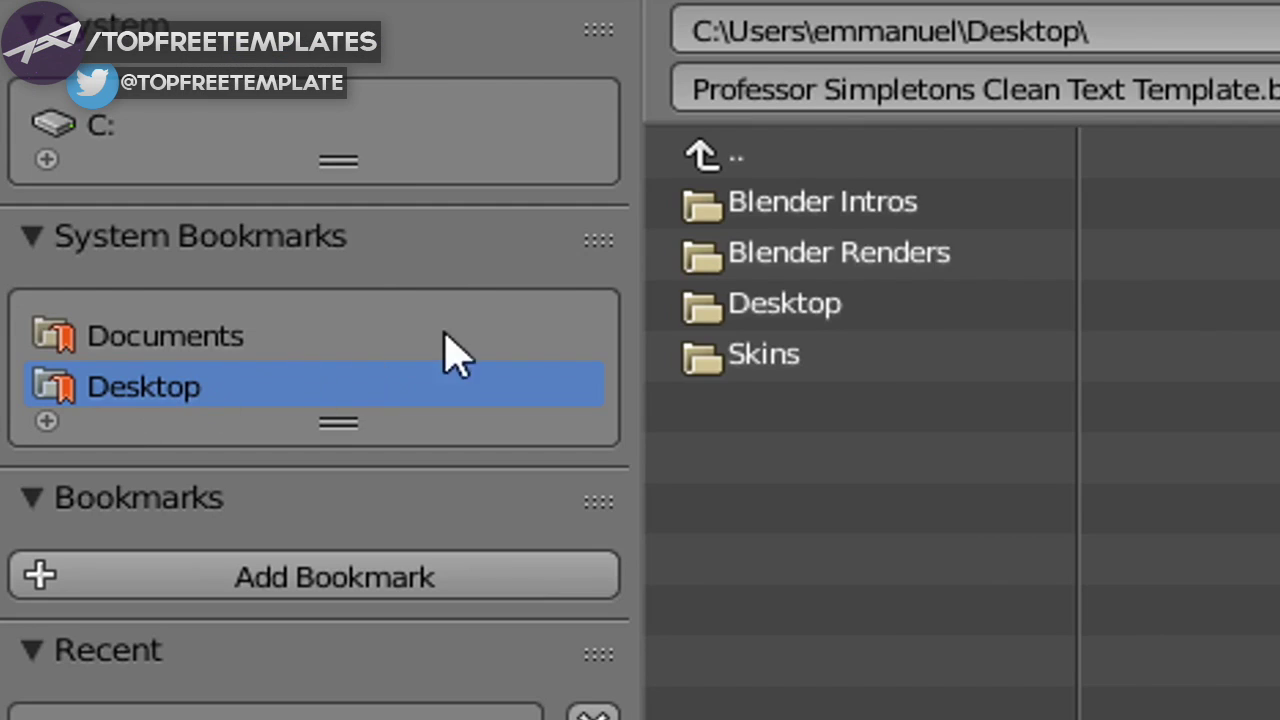
pyautogui.click(240, 116)
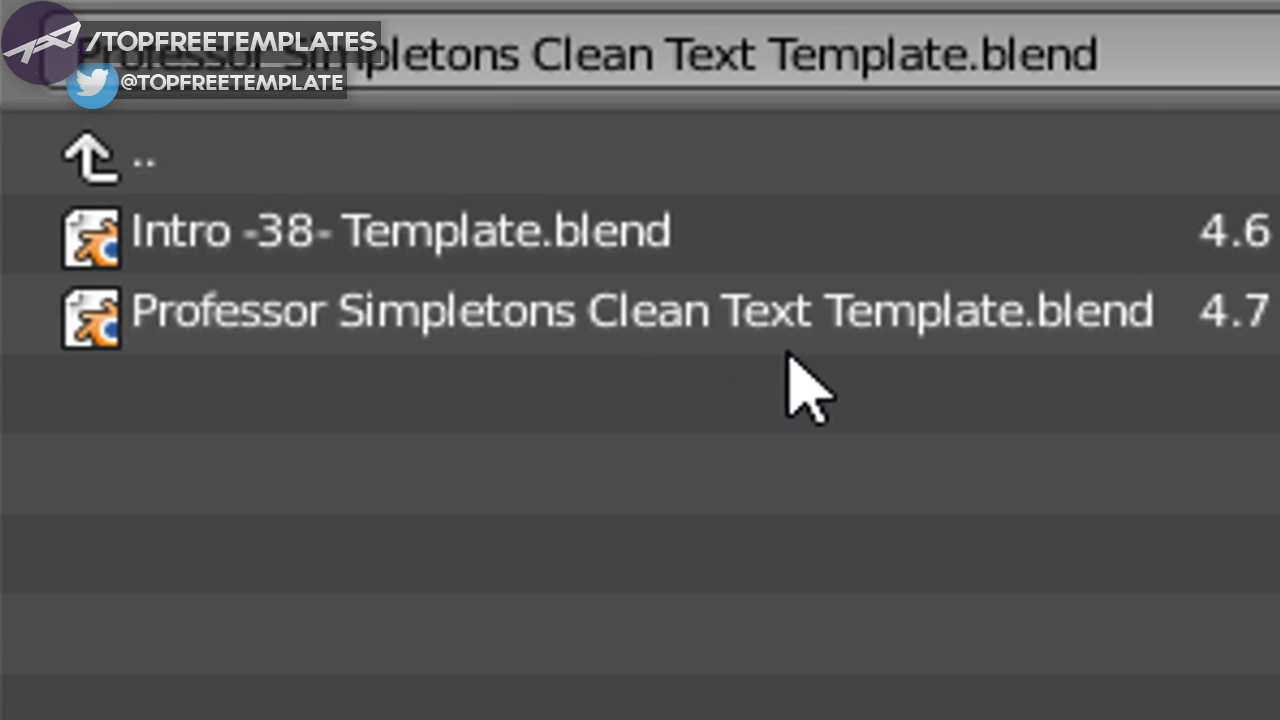
pyautogui.click(988, 252)
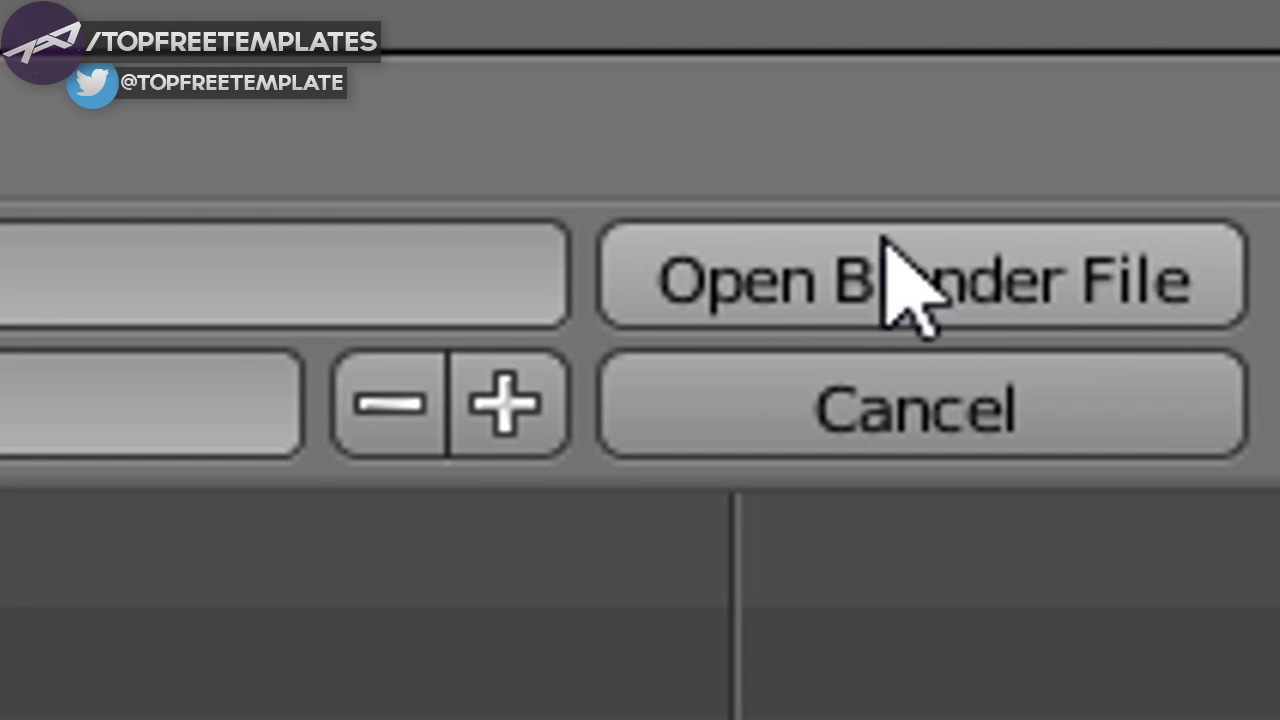
pyautogui.click(1229, 64)
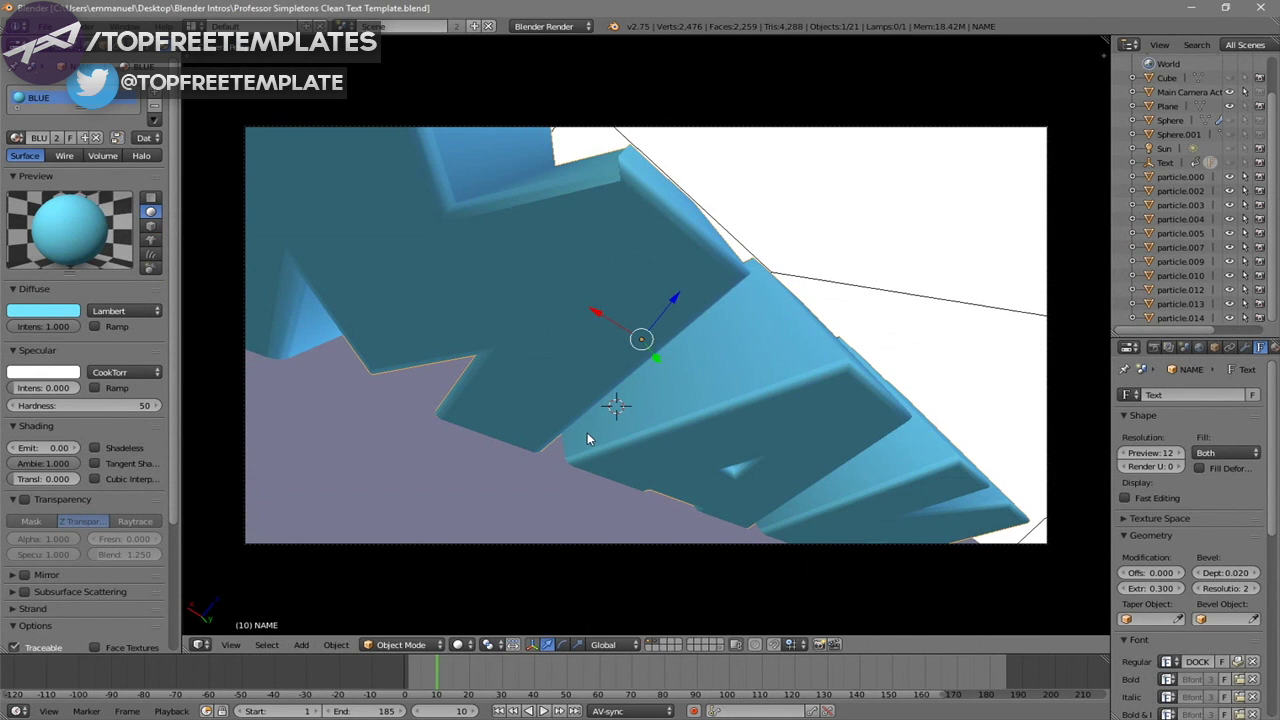
# - Play the animation until the whole 3D text is in view and replace its wording NAME with TFT
pyautogui.hotkey('alt', 'a')
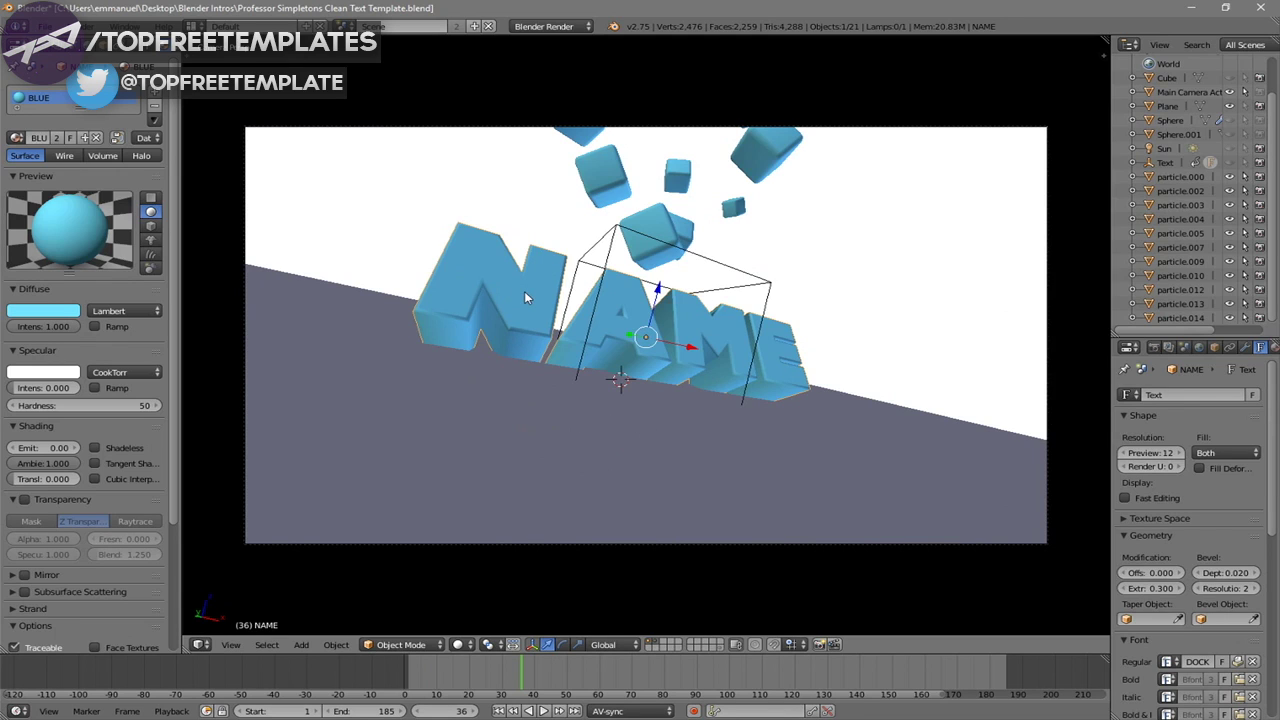
pyautogui.press('Tab')
pyautogui.press('BackSpace')
pyautogui.press('BackSpace')
pyautogui.press('BackSpace')
pyautogui.press('BackSpace')
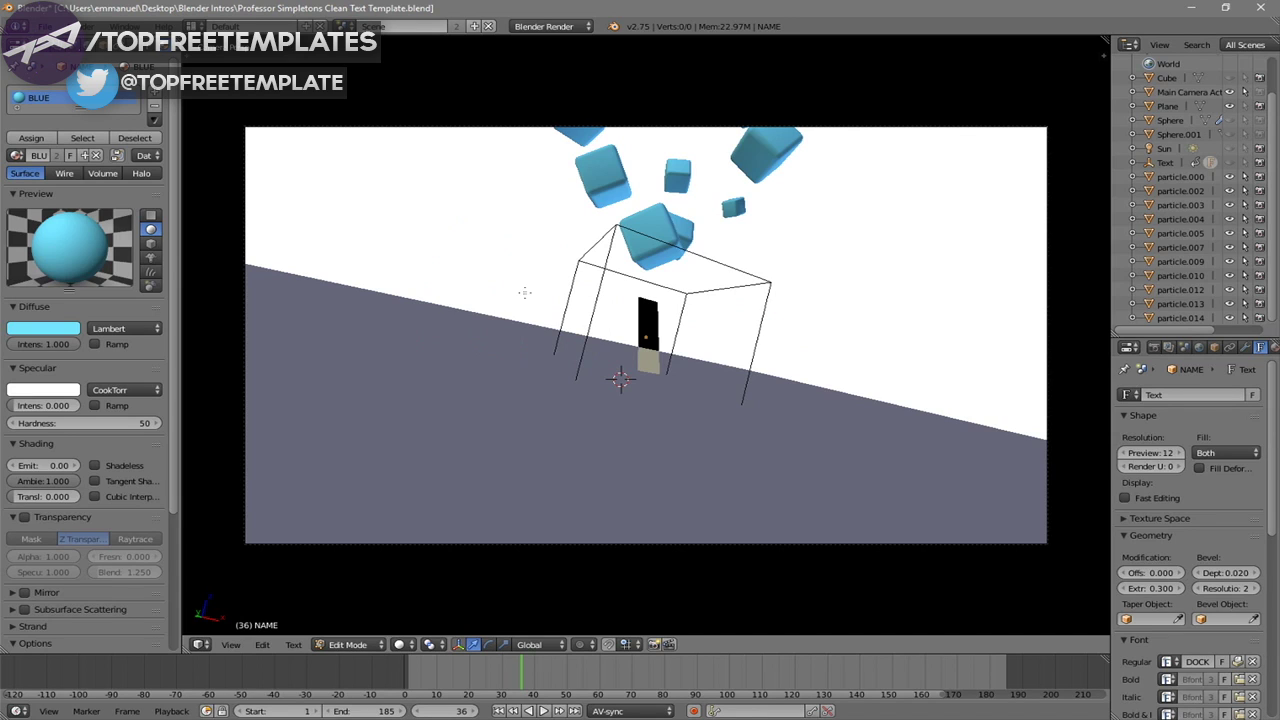
pyautogui.write('TFT')
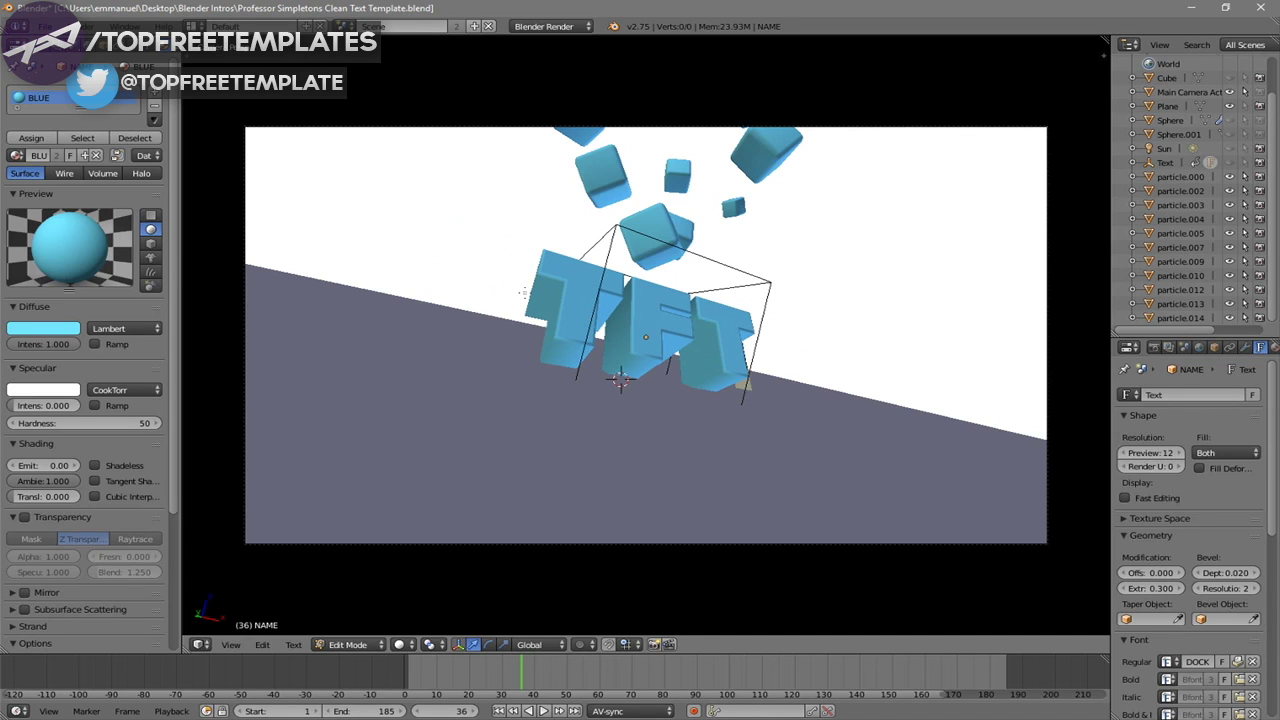
pyautogui.press('Tab')
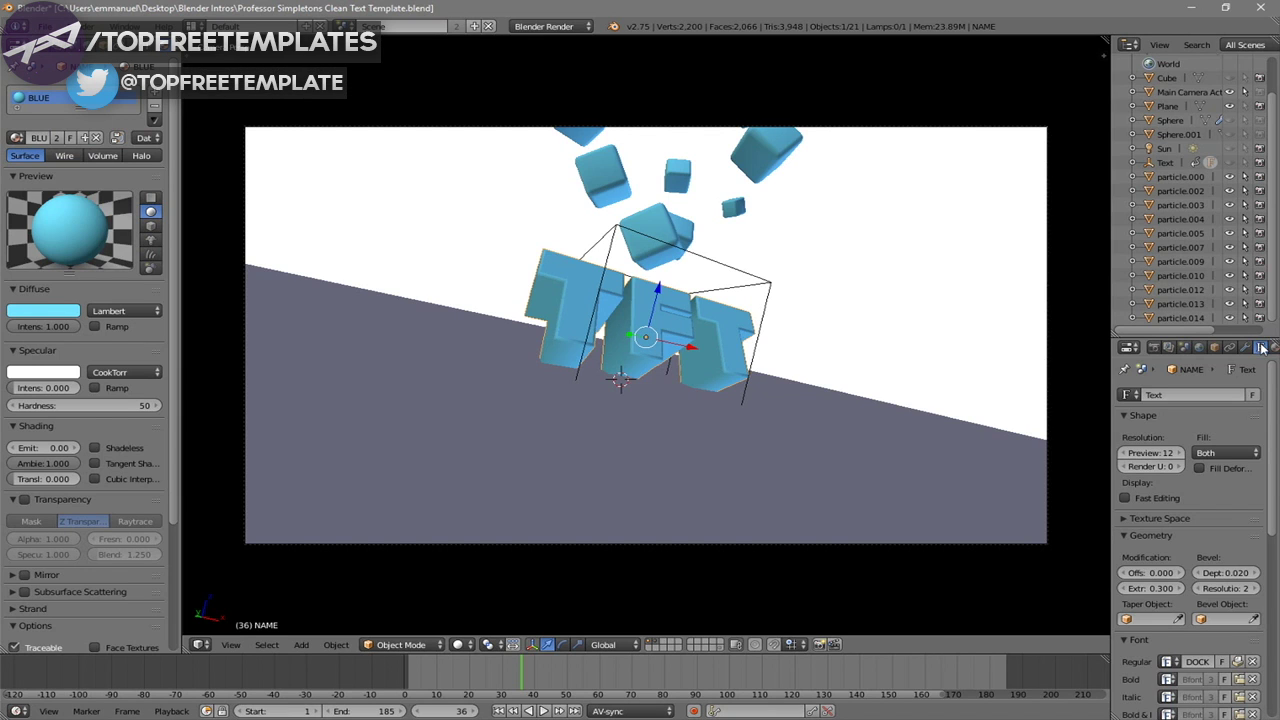
# - Unlink the text's regular font and load PRIMETIME © PERSONAL USE ONLY.ttf from the Windows Fonts folder instead
pyautogui.scroll(-3, 1228, 452)
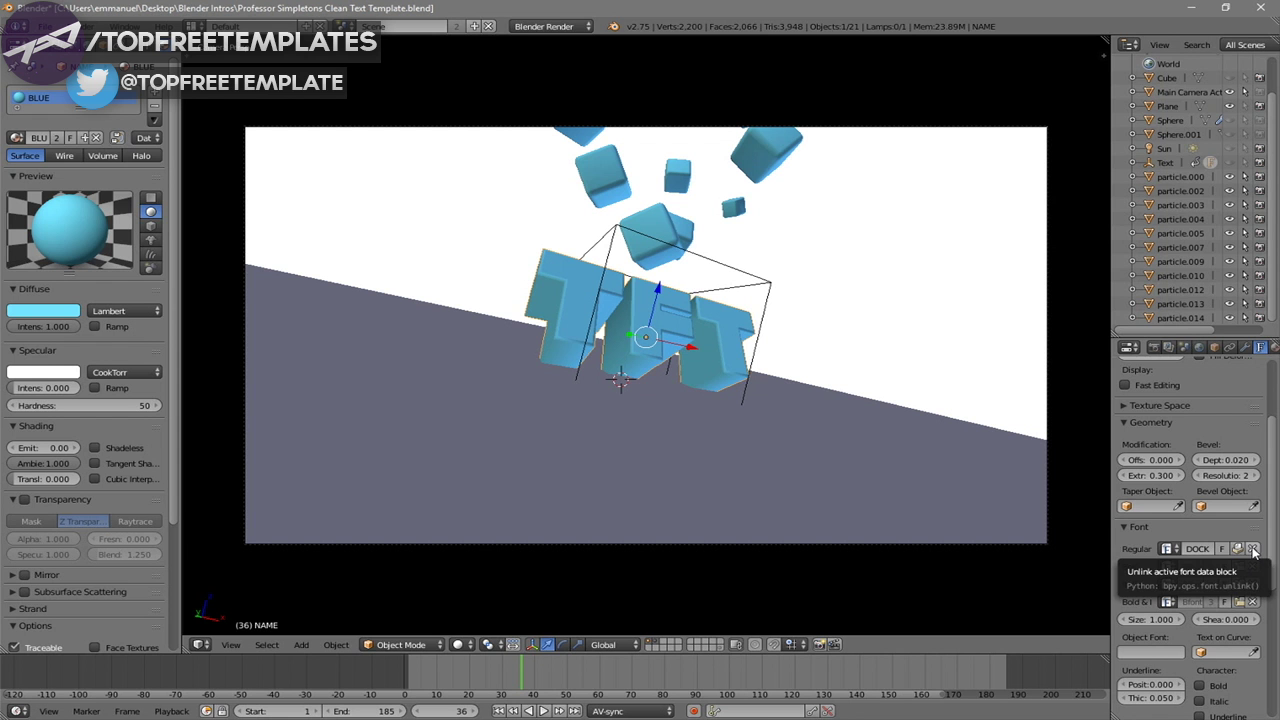
pyautogui.click(1215, 330)
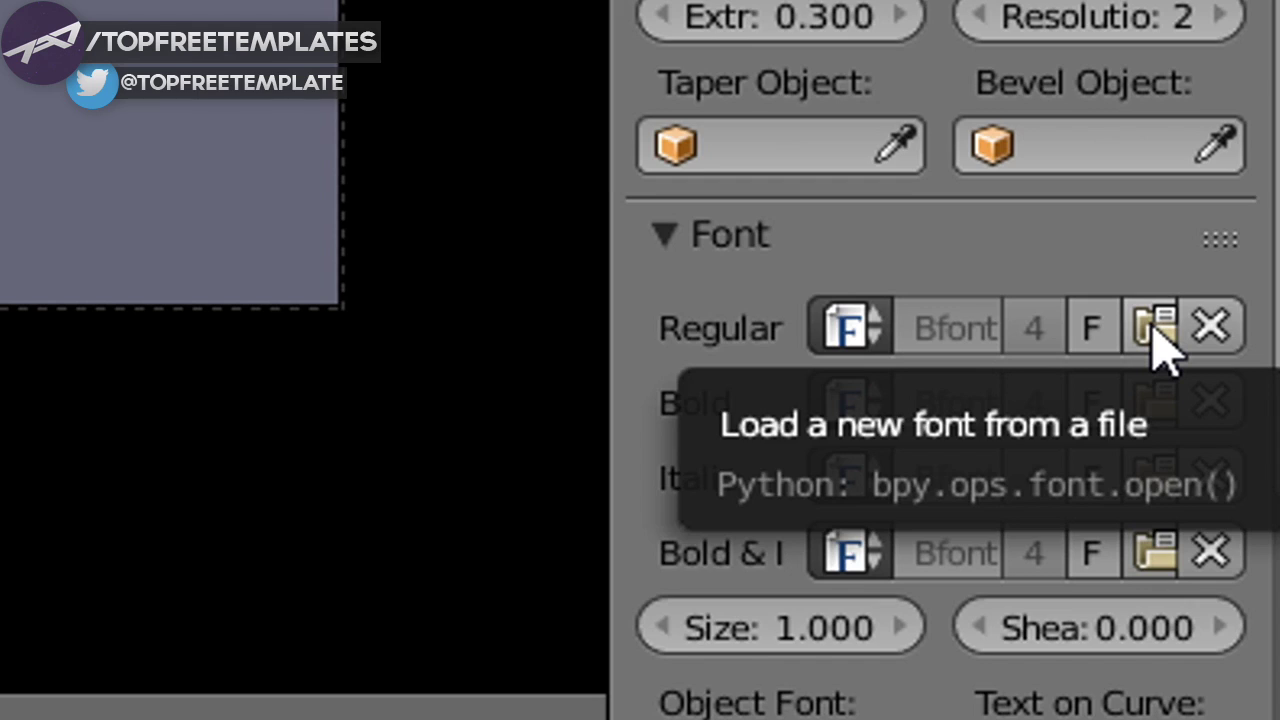
pyautogui.click(1157, 326)
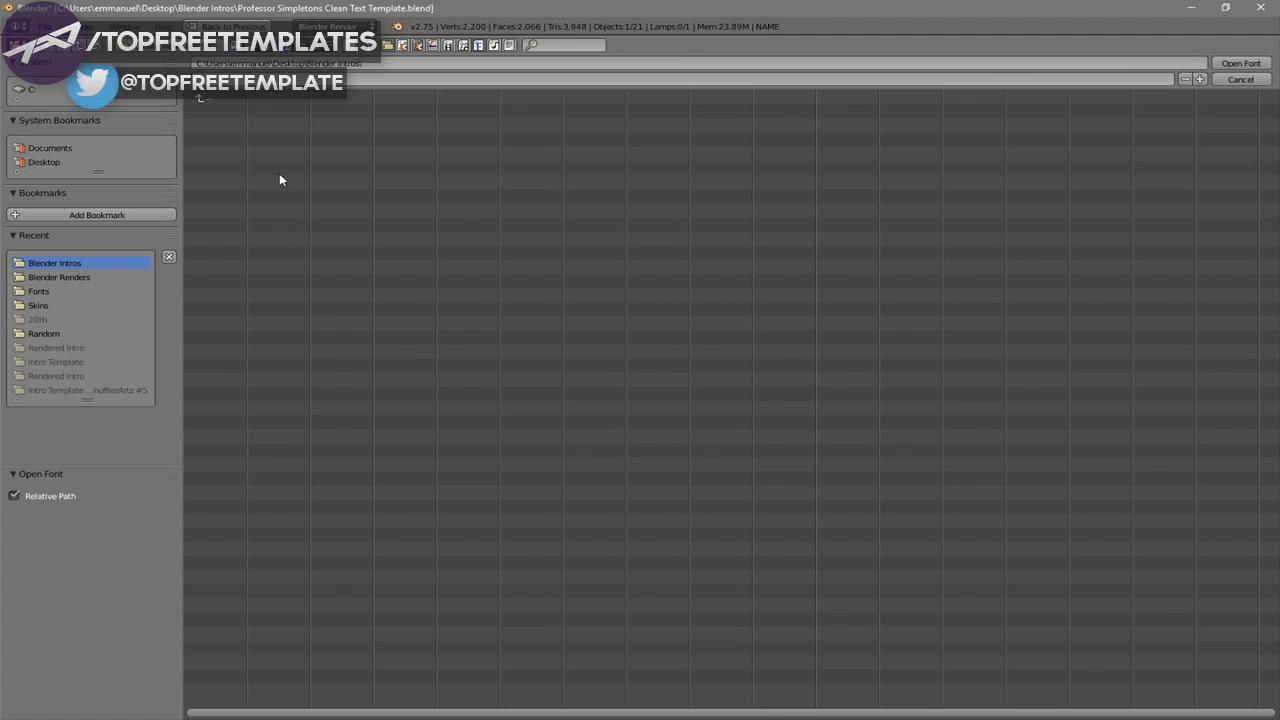
pyautogui.click(30, 92)
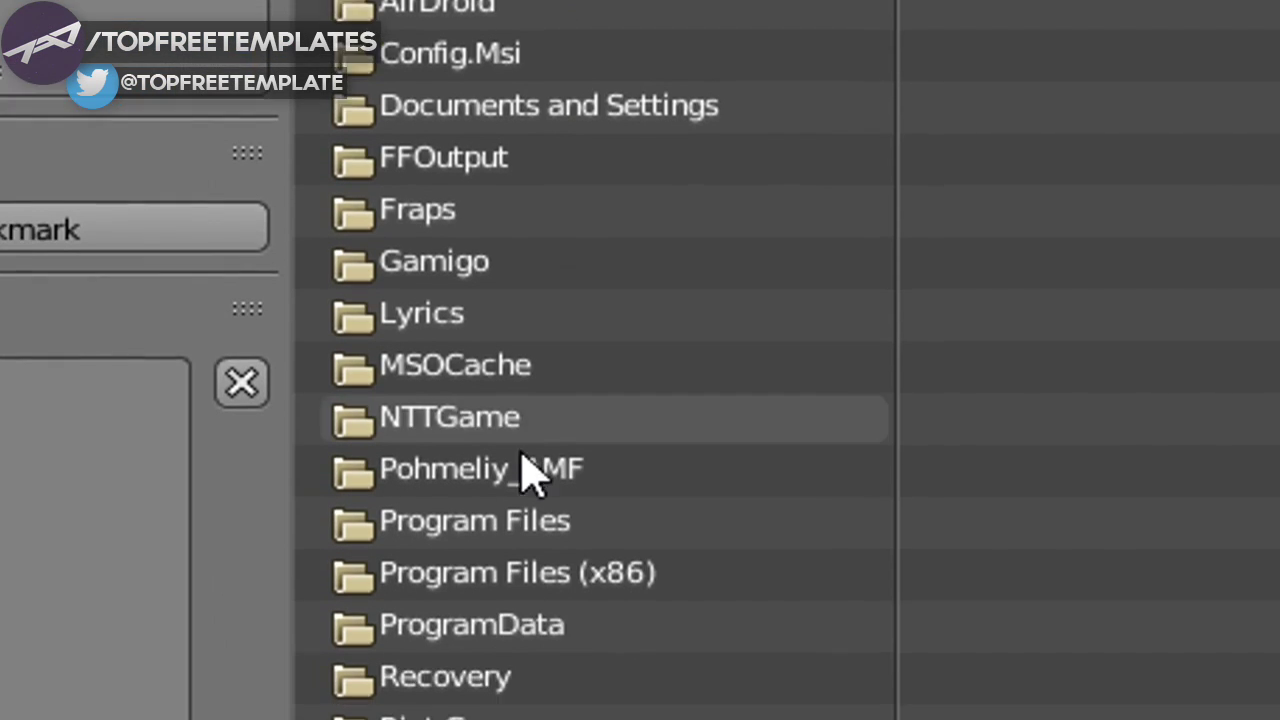
pyautogui.click(230, 397)
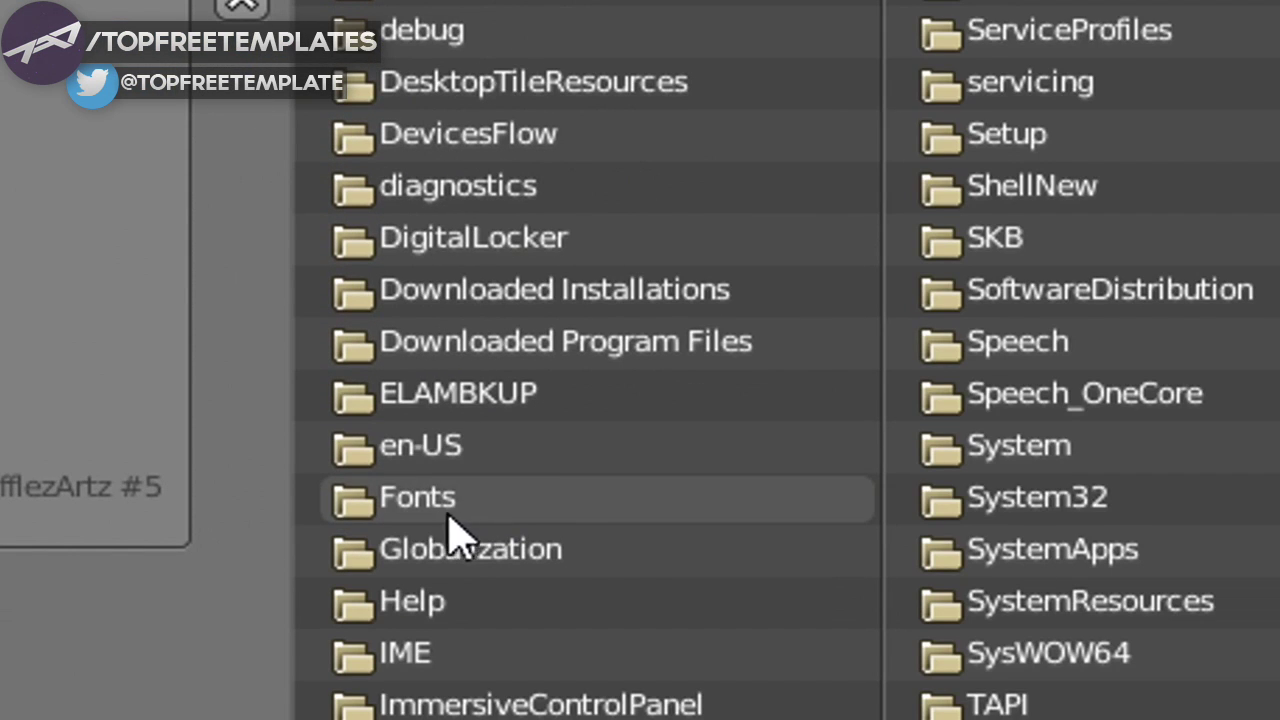
pyautogui.doubleClick(537, 515)
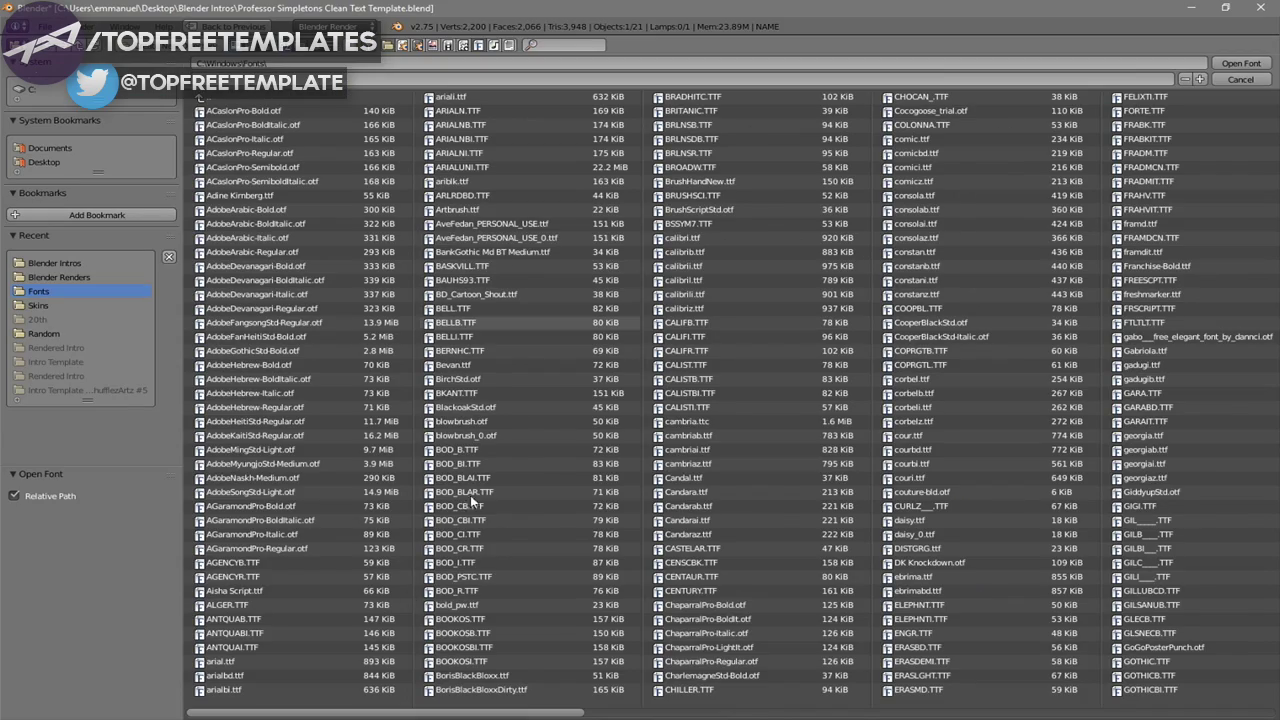
pyautogui.moveTo(350, 714); pyautogui.dragTo(941, 716)
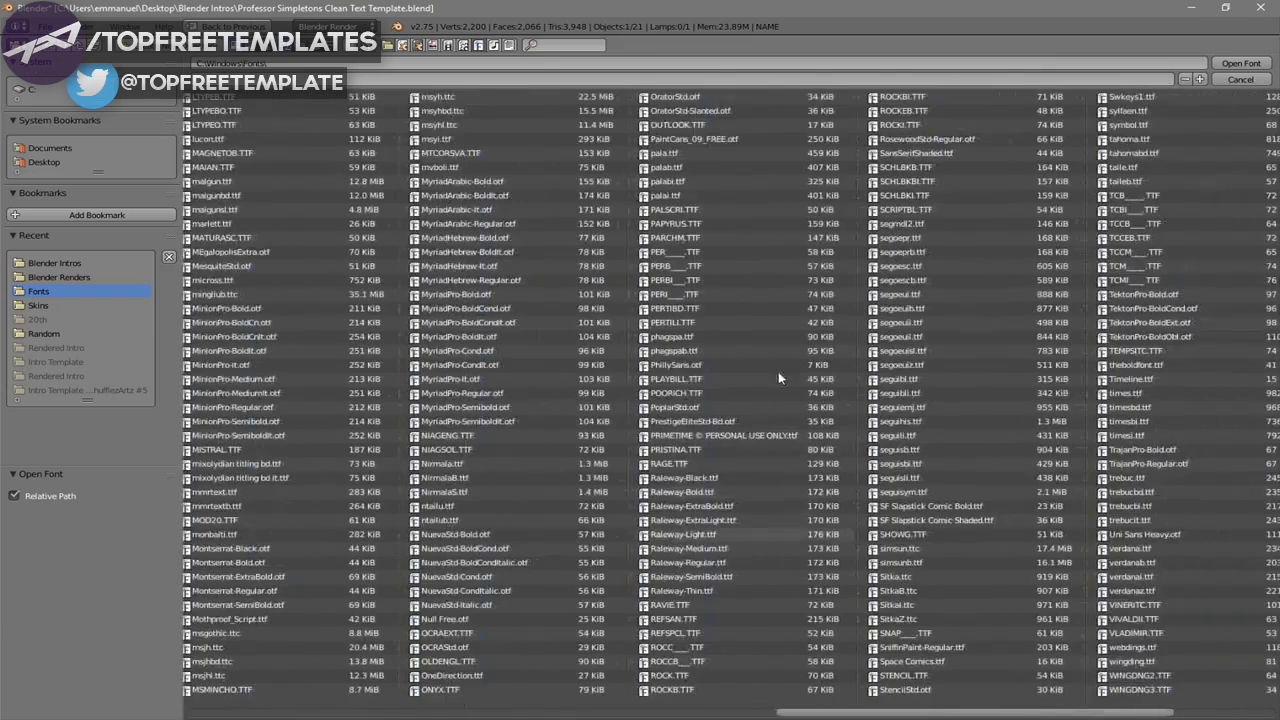
pyautogui.click(726, 437)
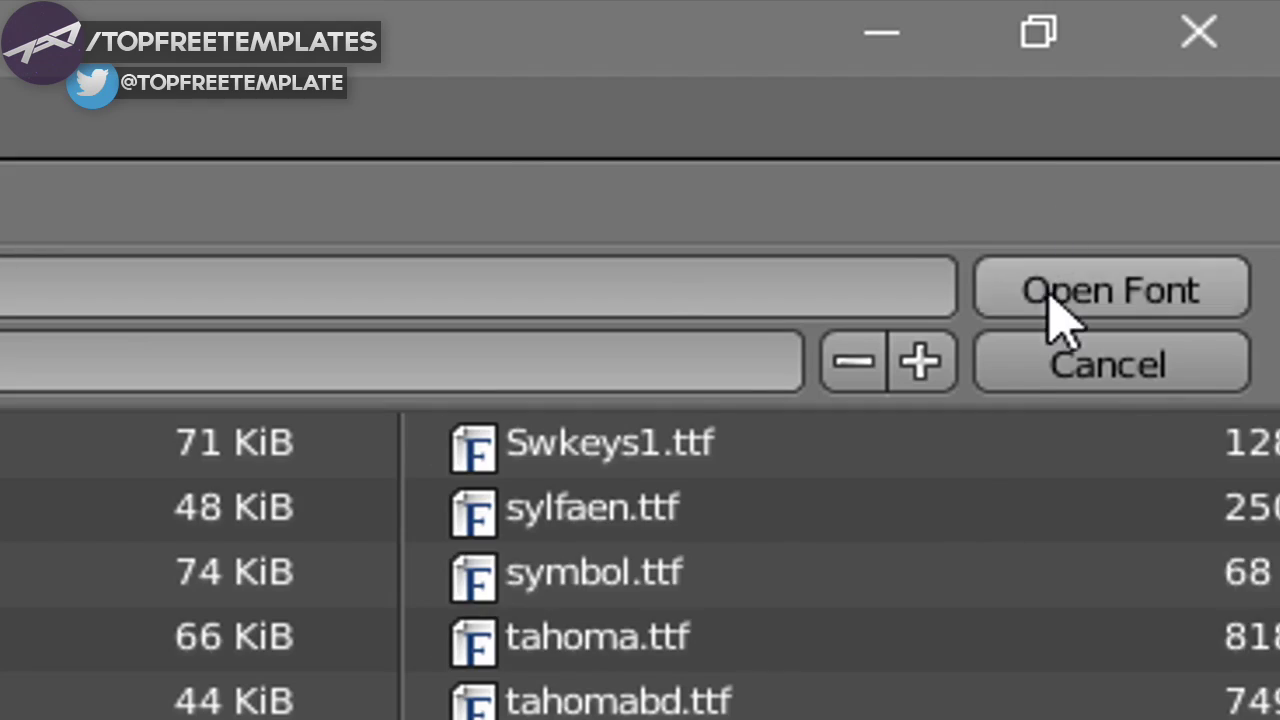
pyautogui.click(1050, 298)
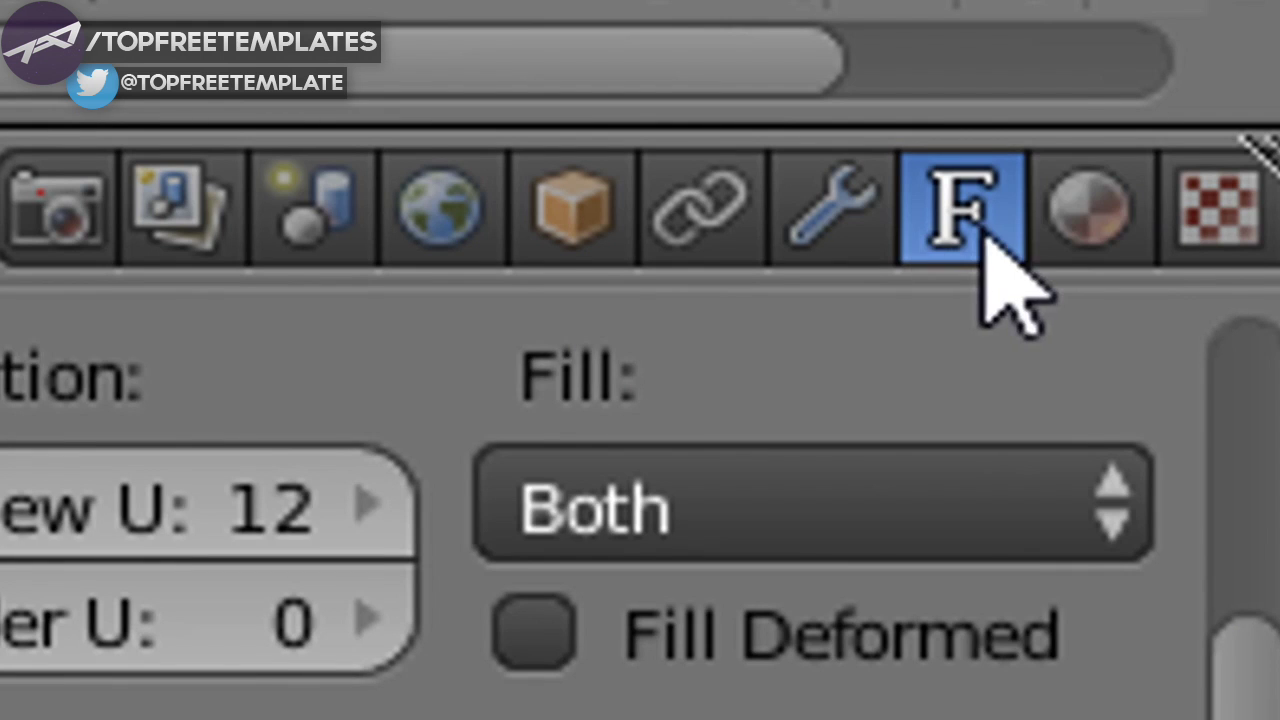
# - Change the diffuse colour of the text's BLUE material to red
pyautogui.click(1088, 205)
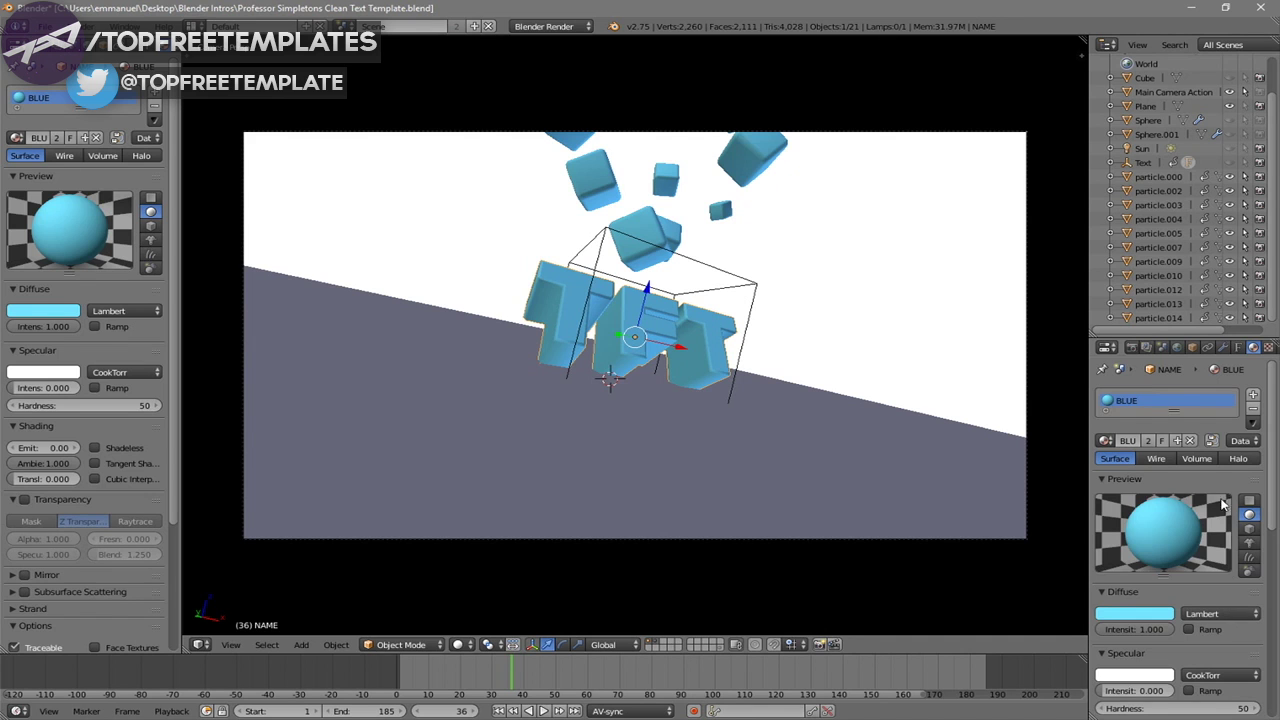
pyautogui.scroll(-2, 1111, 510)
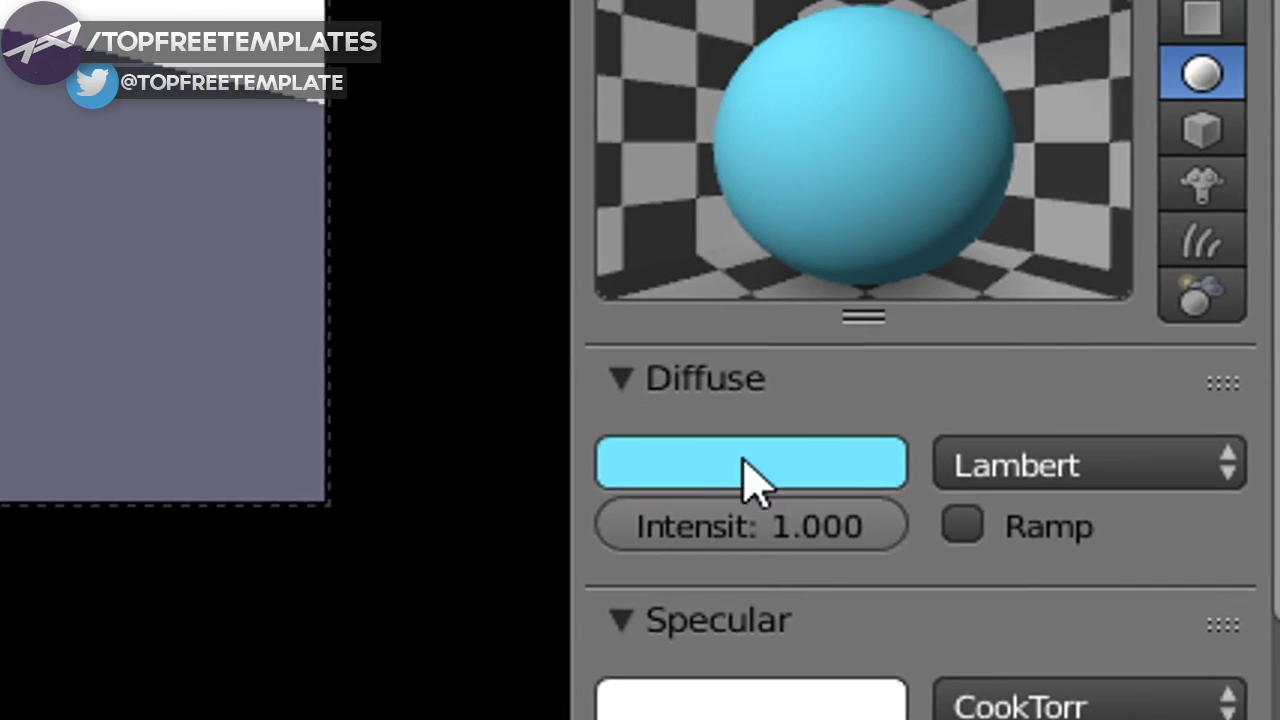
pyautogui.click(680, 383)
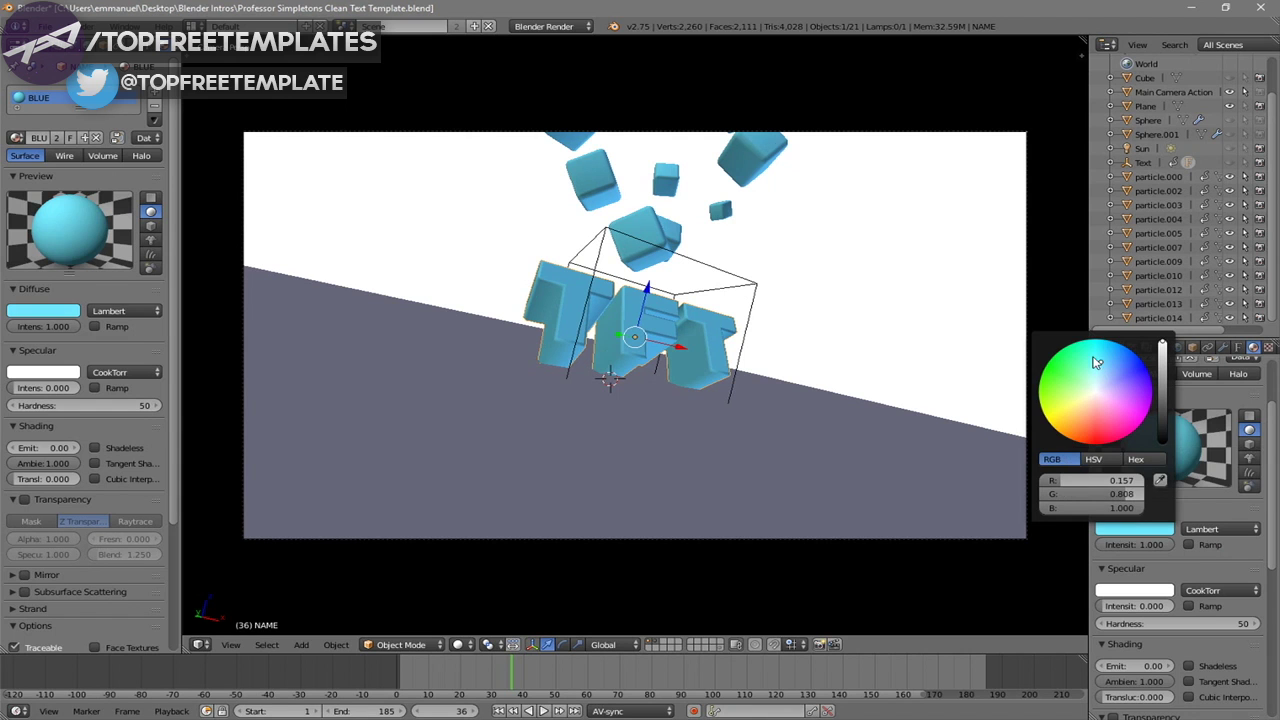
pyautogui.moveTo(1097, 363)
pyautogui.mouseDown()
pyautogui.moveTo(1060, 378)
pyautogui.moveTo(1095, 443)
pyautogui.mouseUp()
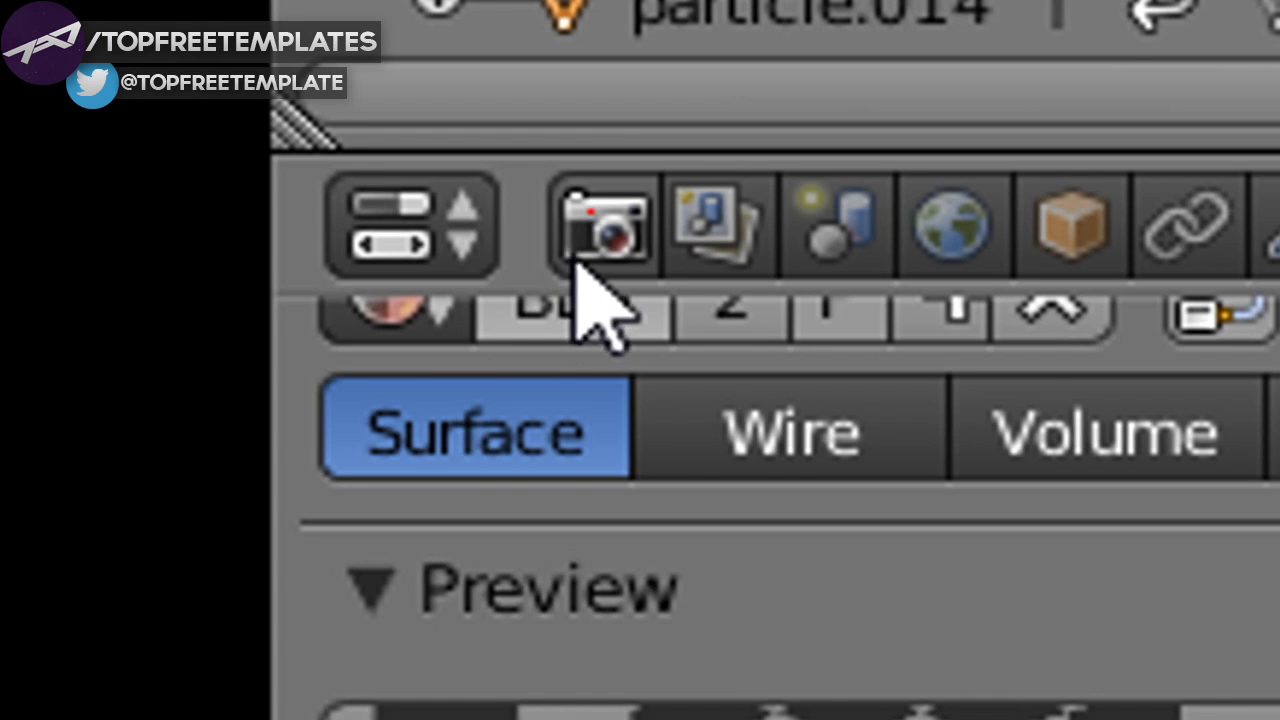
# - Set the render output to the Blender Renders folder on the Desktop with the file name BLENDER INTRO
pyautogui.click(600, 234)
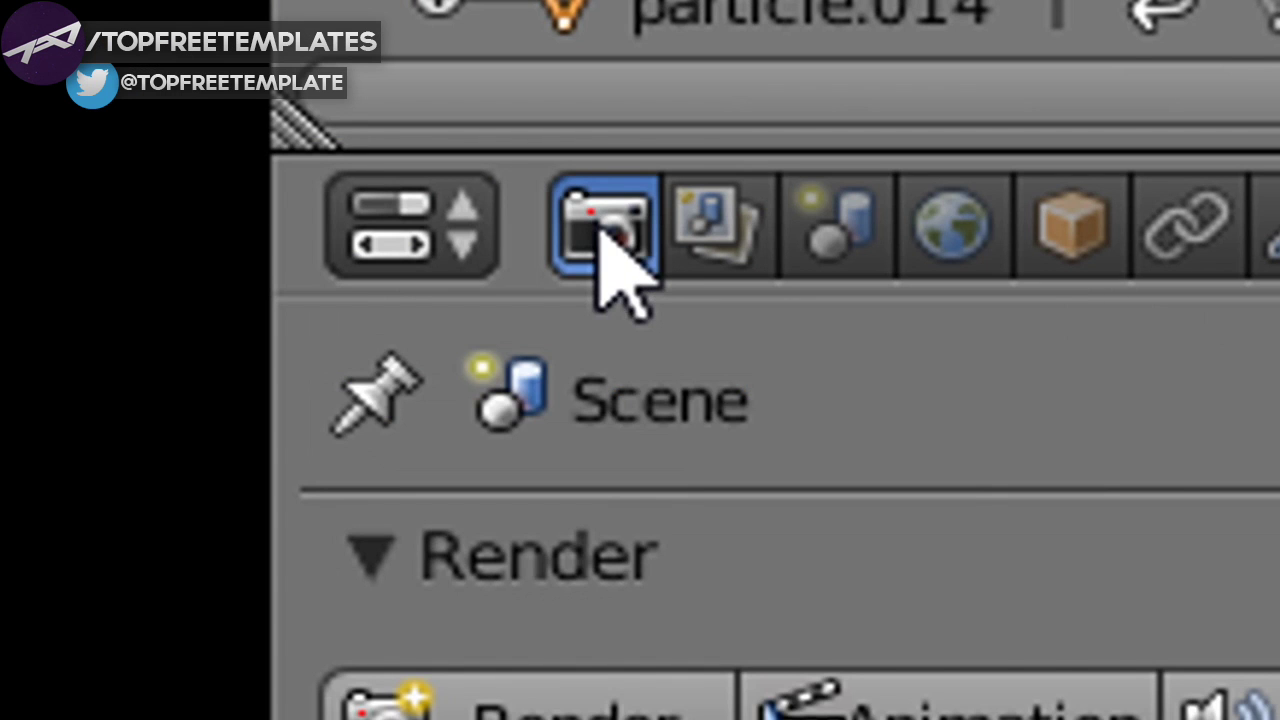
pyautogui.scroll(-10, 830, 360)
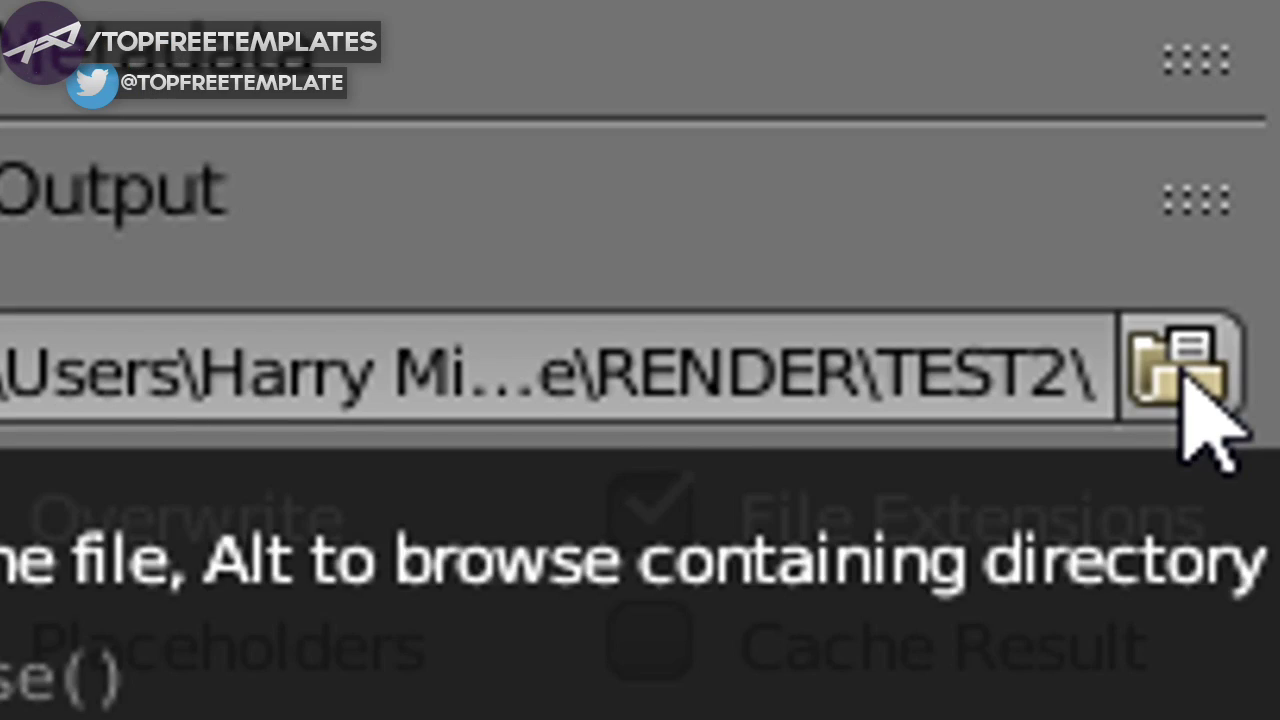
pyautogui.click(1252, 606)
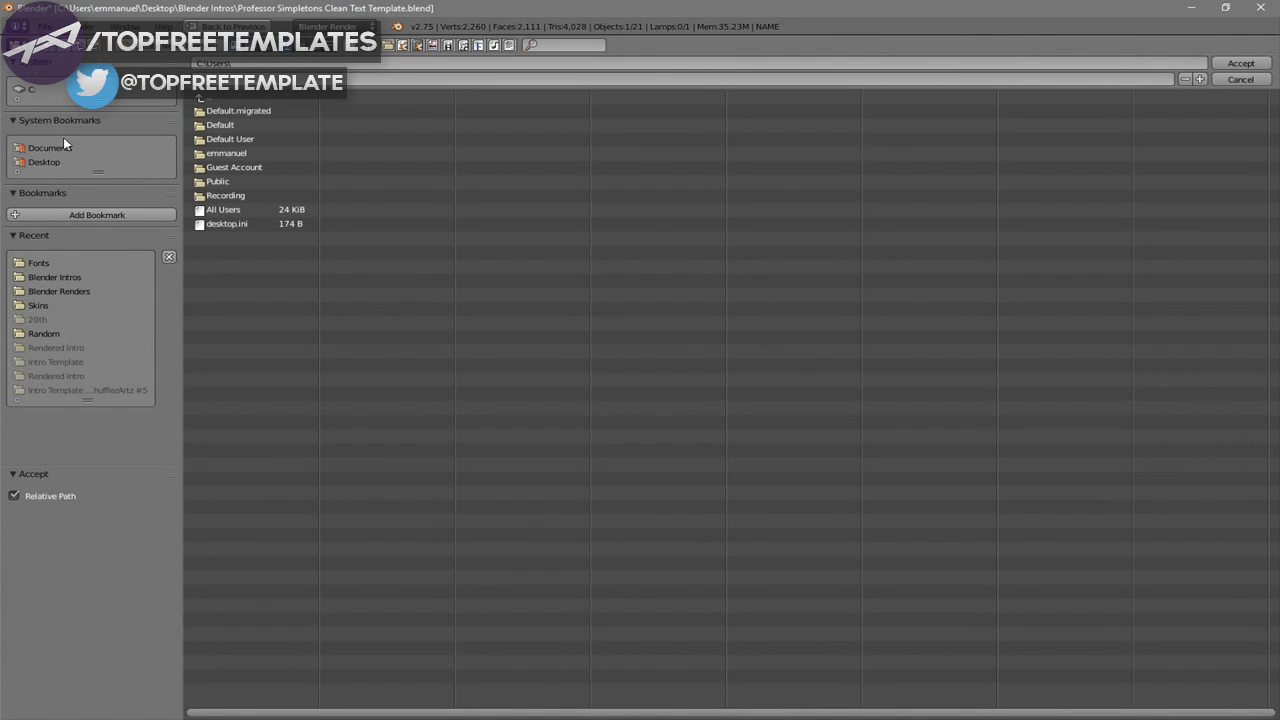
pyautogui.click(44, 161)
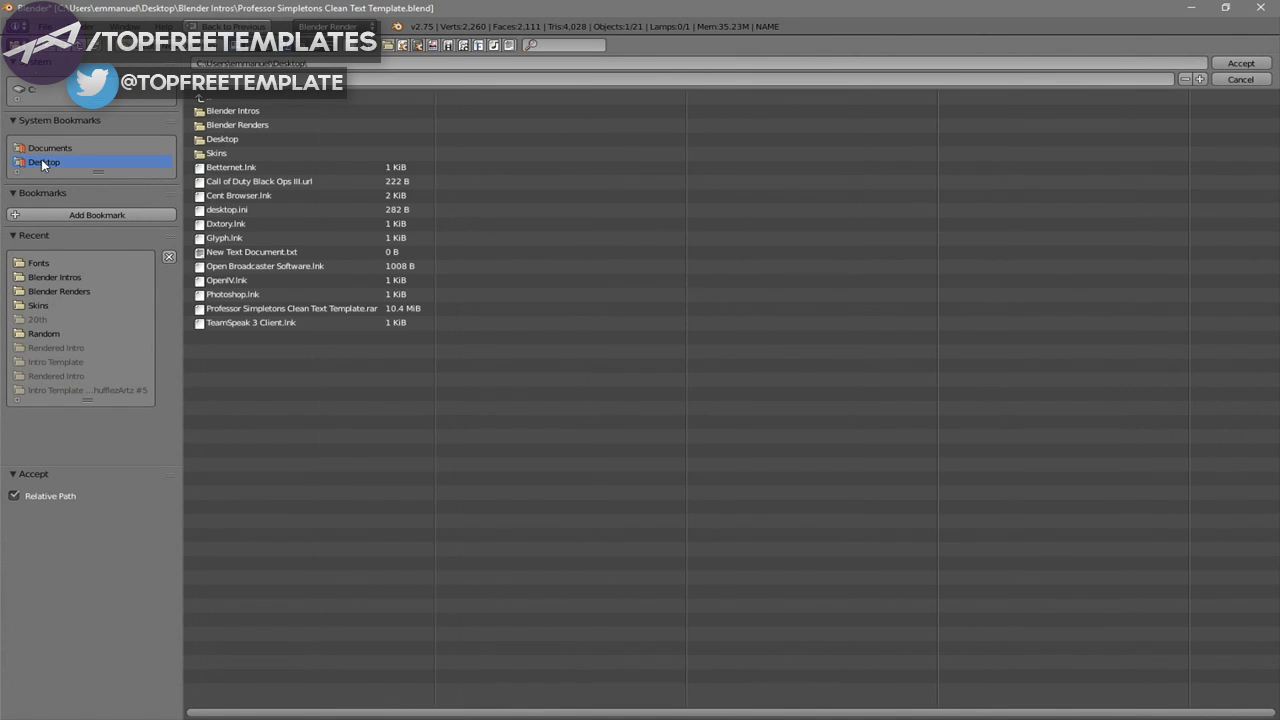
pyautogui.doubleClick(231, 124)
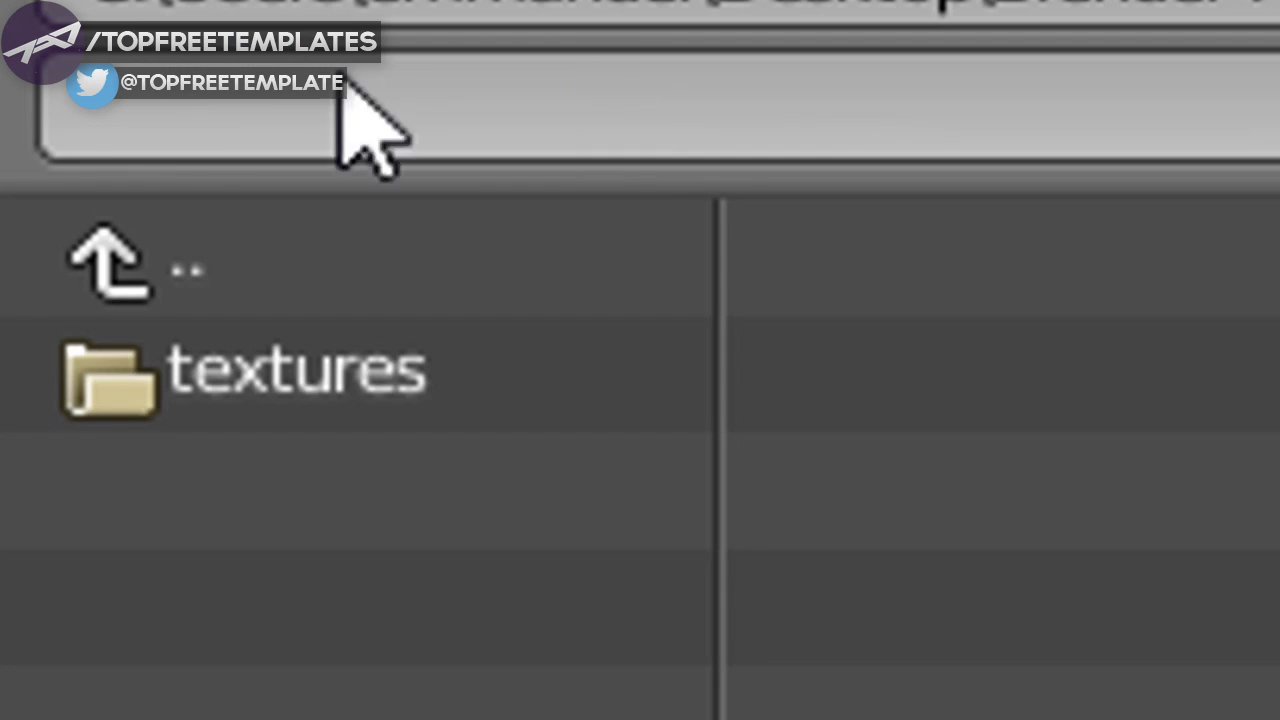
pyautogui.click(257, 120)
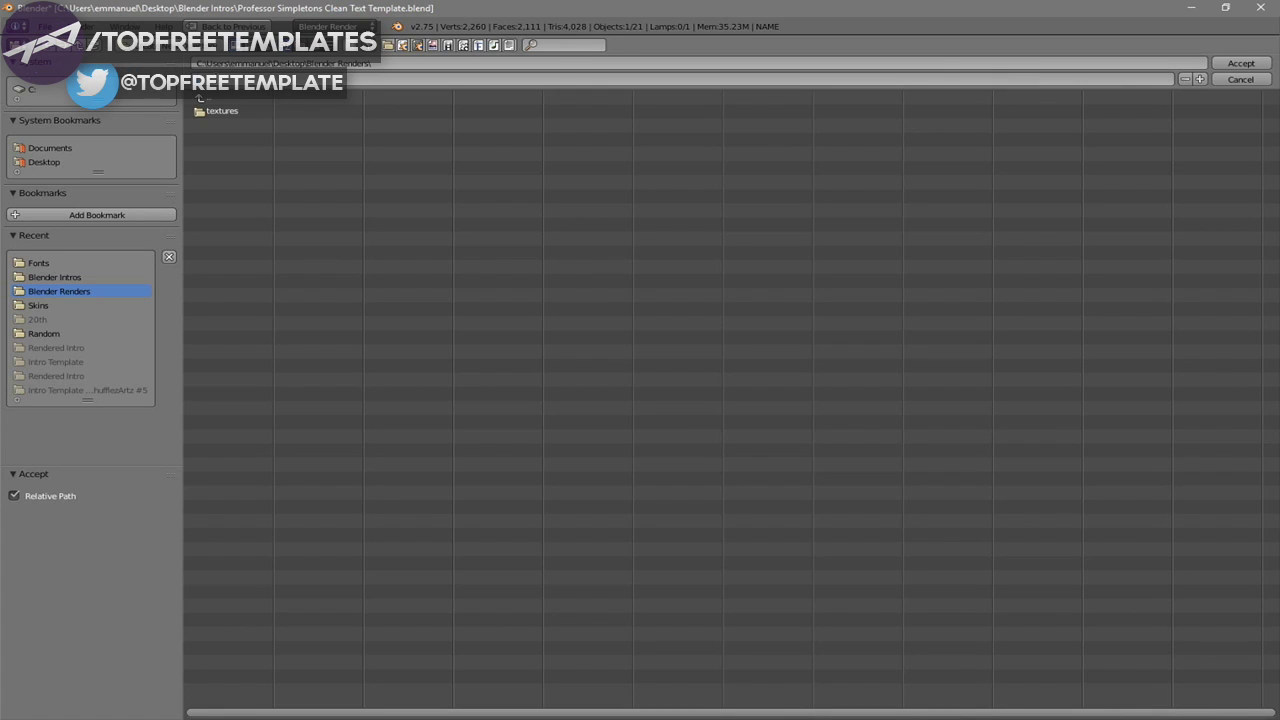
pyautogui.write('BLENDER INTRO')
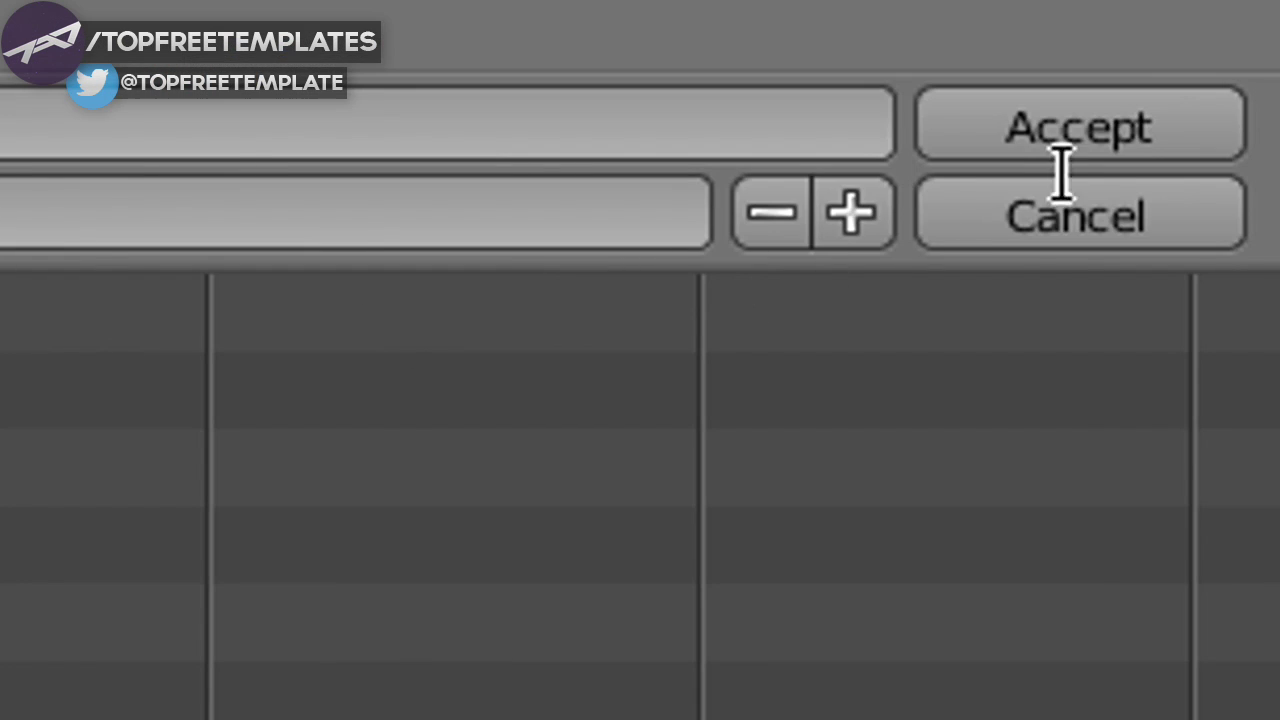
pyautogui.click(1240, 63)
# - Set the render output file format to MPEG
pyautogui.scroll(-5, 1190, 495)
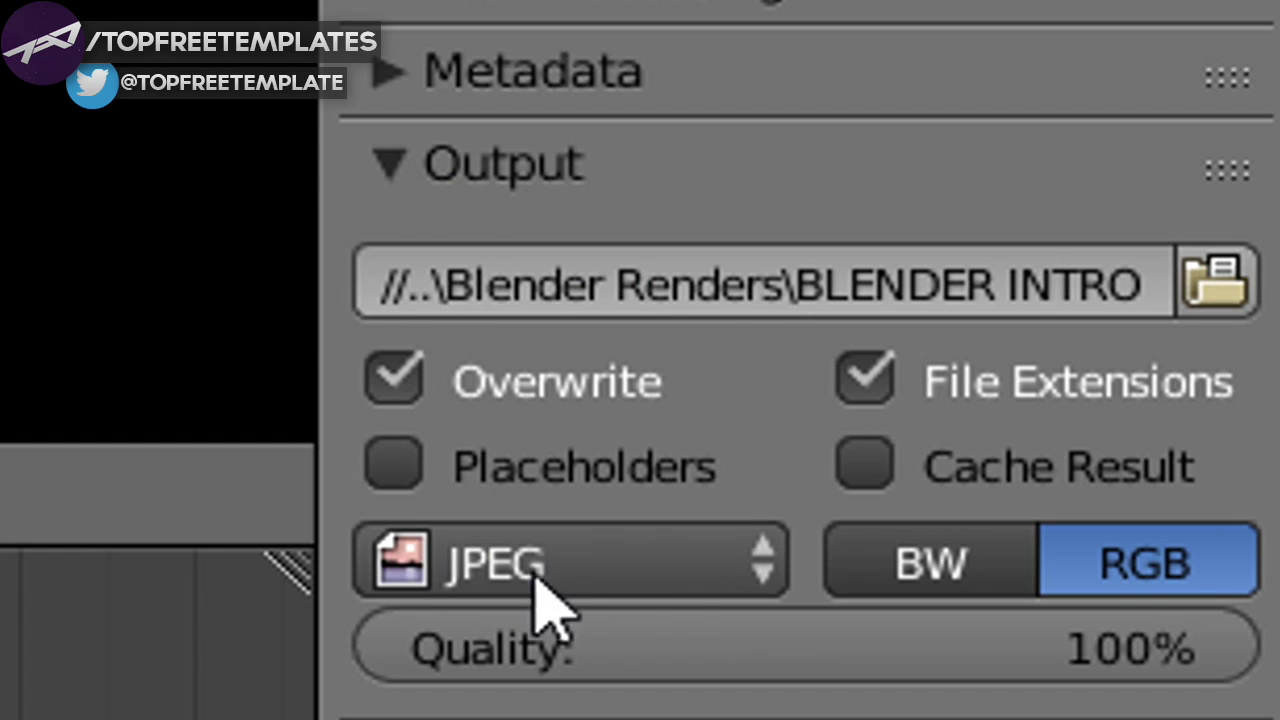
pyautogui.click(1138, 659)
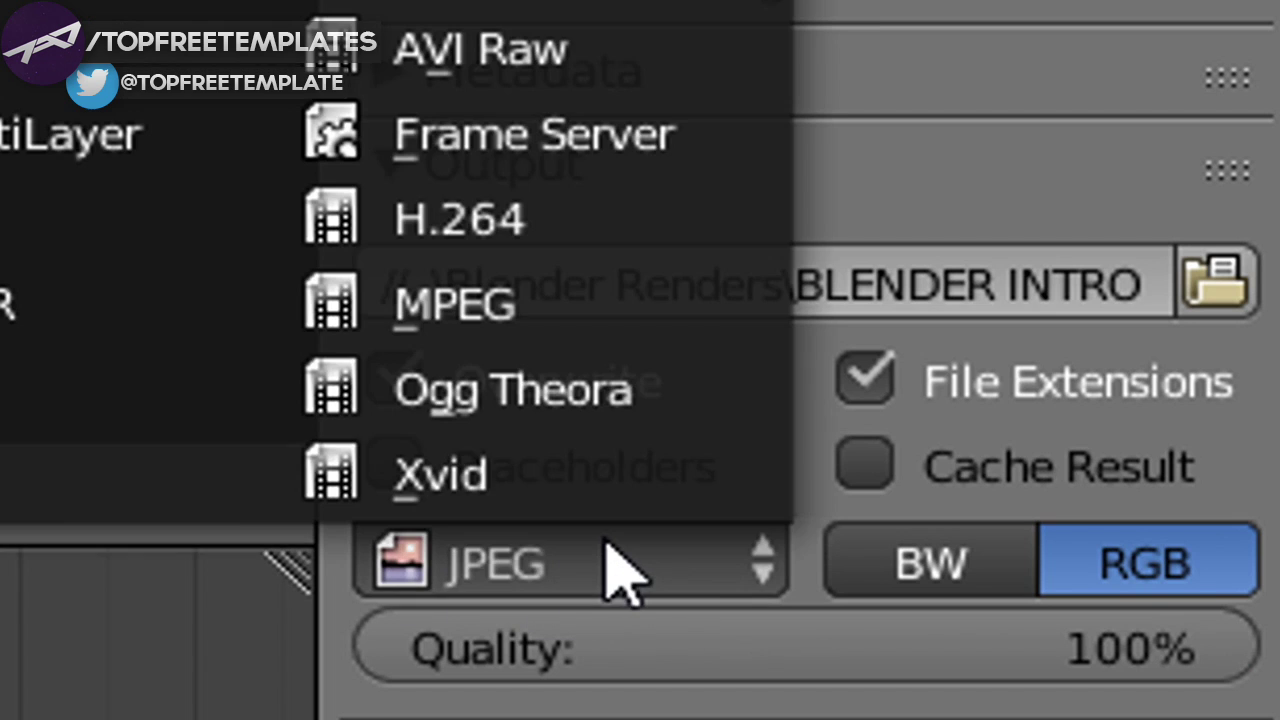
pyautogui.click(455, 305)
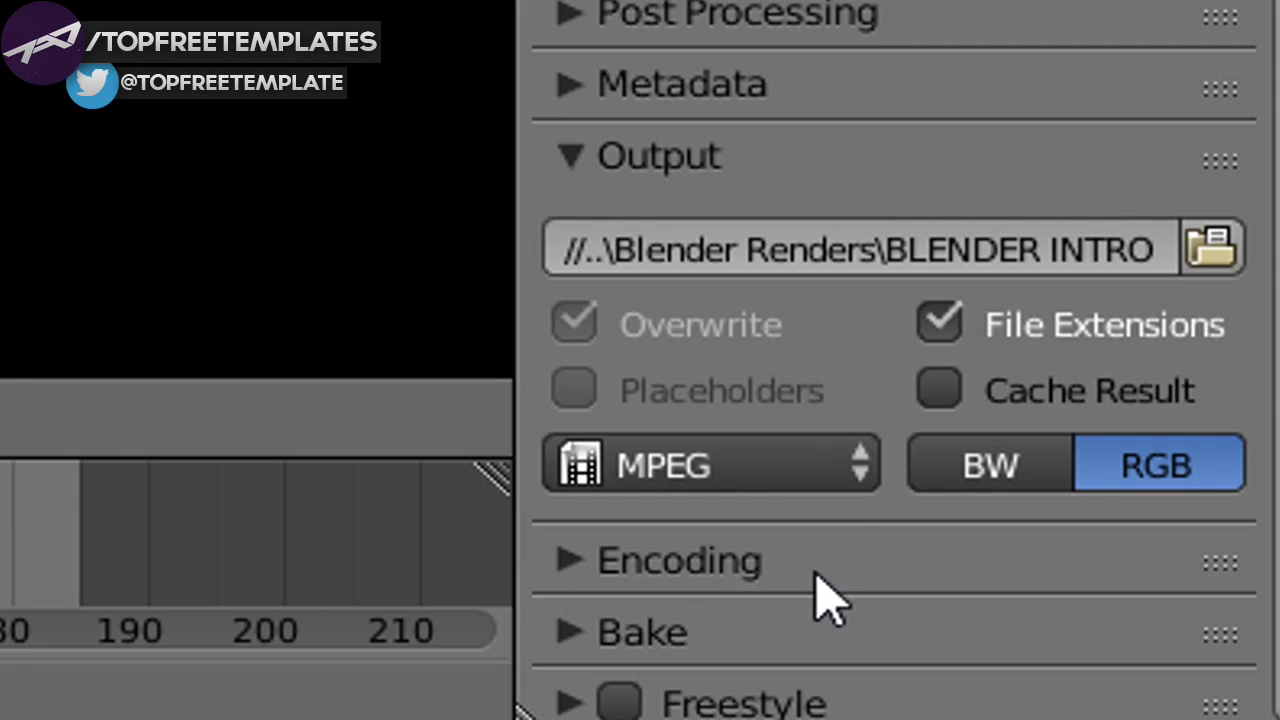
# - Set the encoding format to MPEG-4 and leave the audio codec on MP3
pyautogui.click(1102, 681)
pyautogui.scroll(-5, 585, 590)
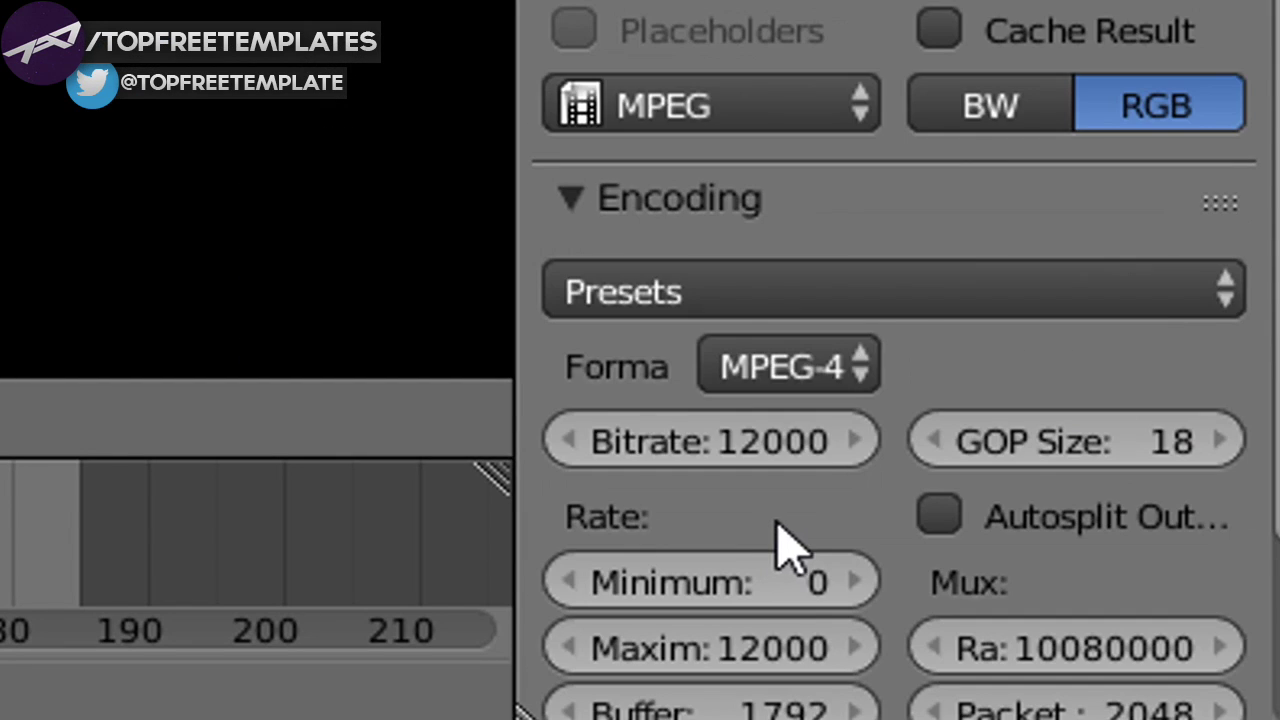
pyautogui.click(805, 367)
pyautogui.click(893, 180)
pyautogui.scroll(-5, 943, 355)
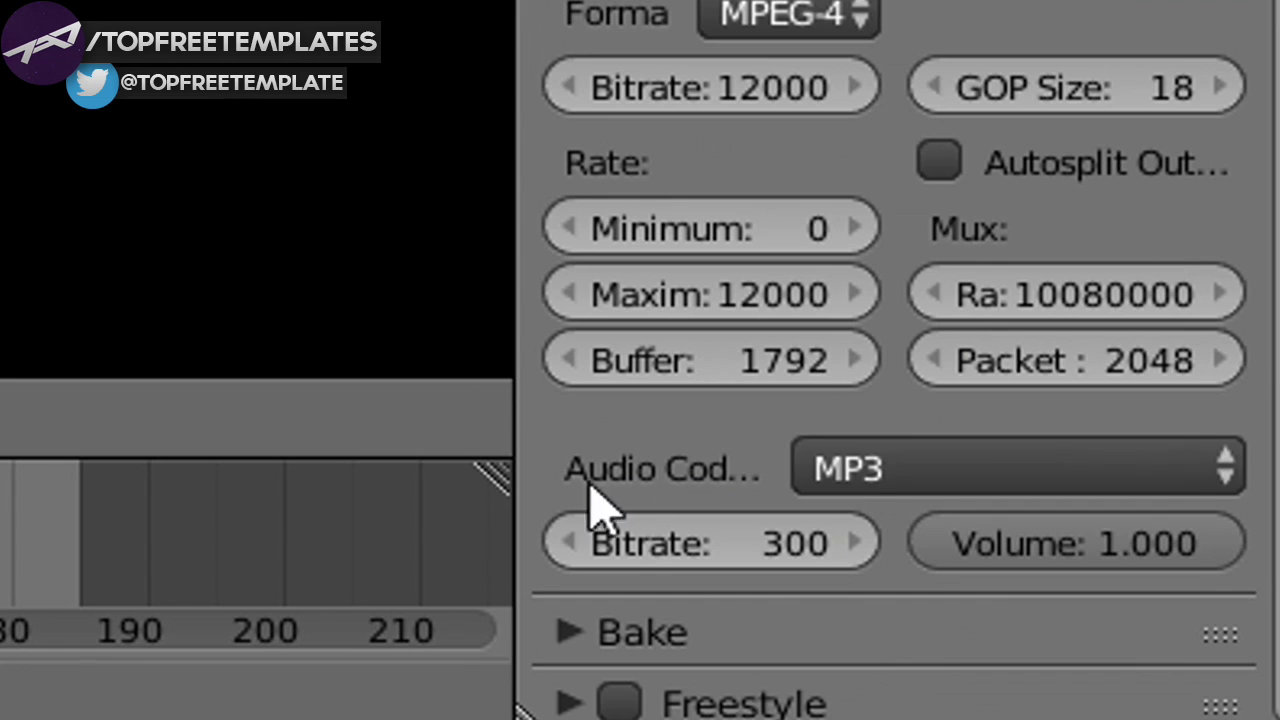
pyautogui.click(920, 482)
pyautogui.press('Escape')
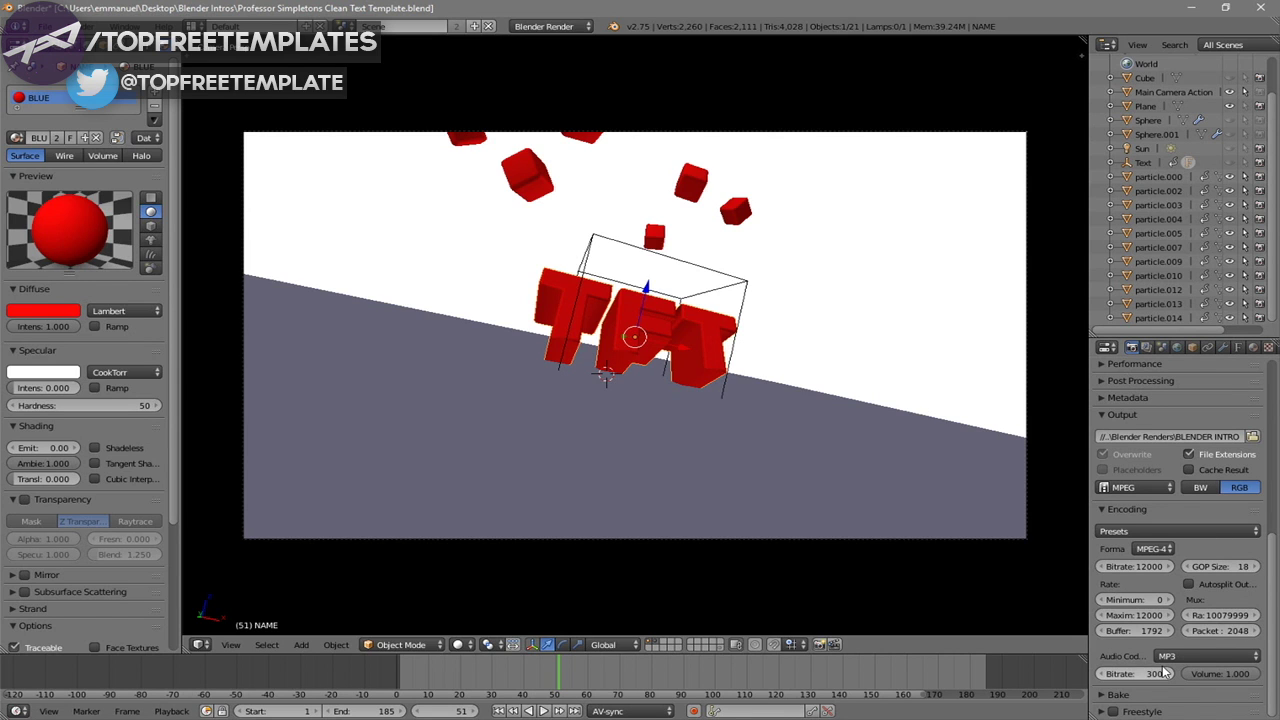
# - Start rendering the full intro animation
pyautogui.scroll(10, 1150, 655)
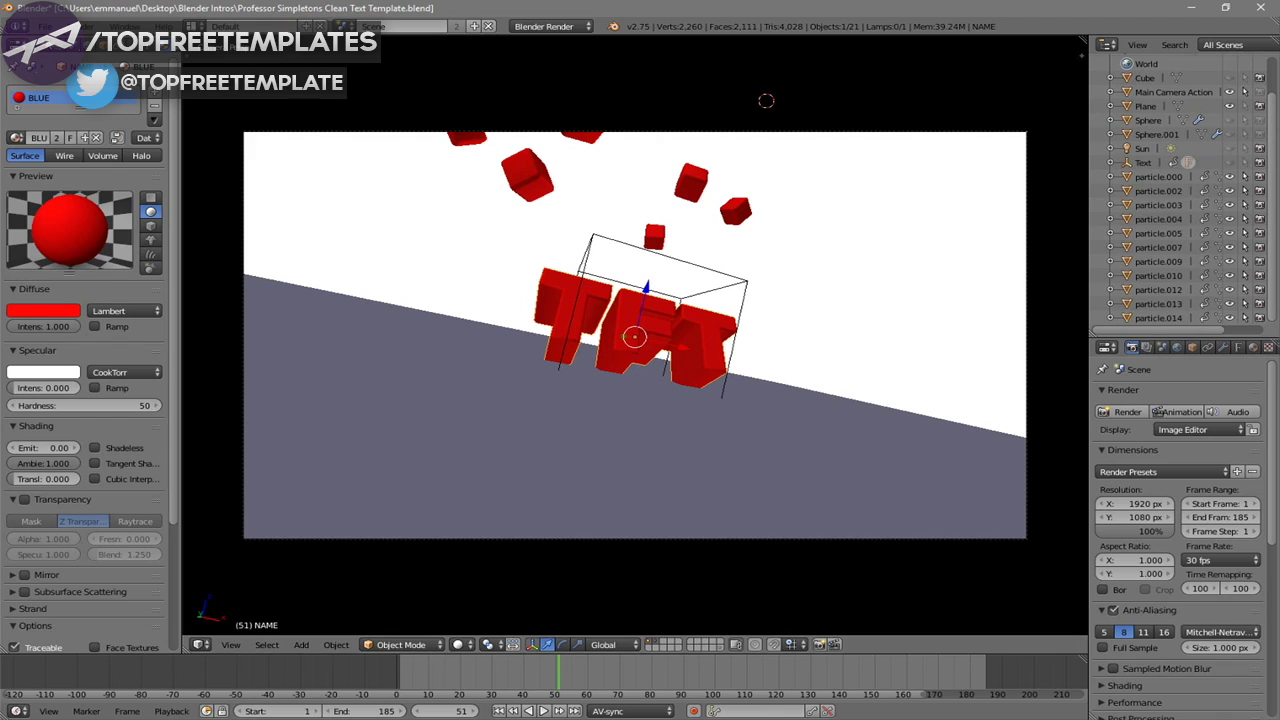
pyautogui.click(85, 11)
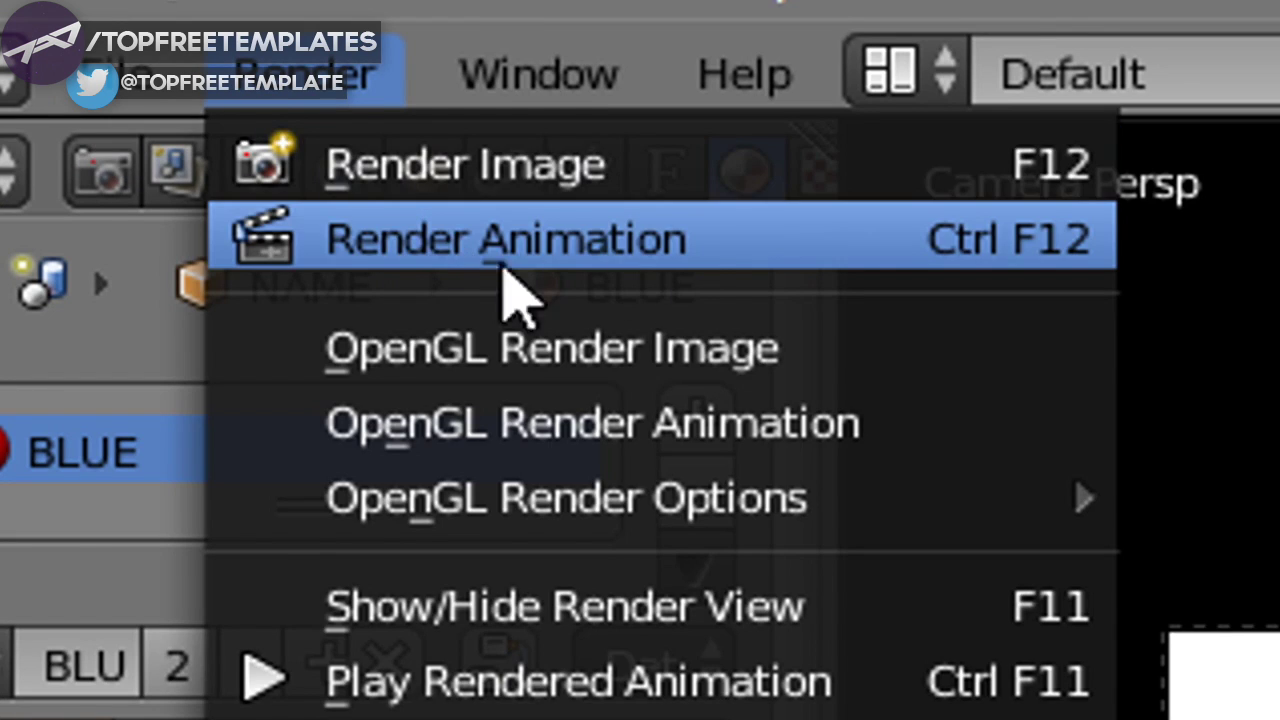
pyautogui.click(690, 245)
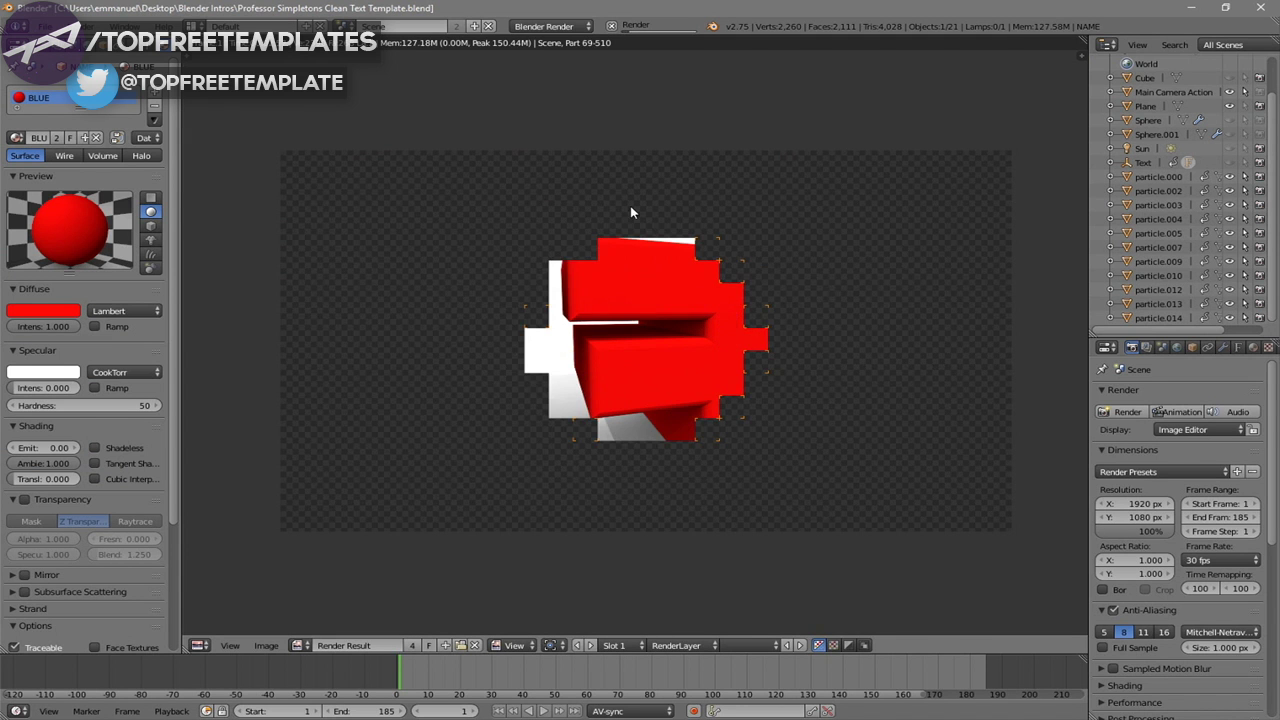